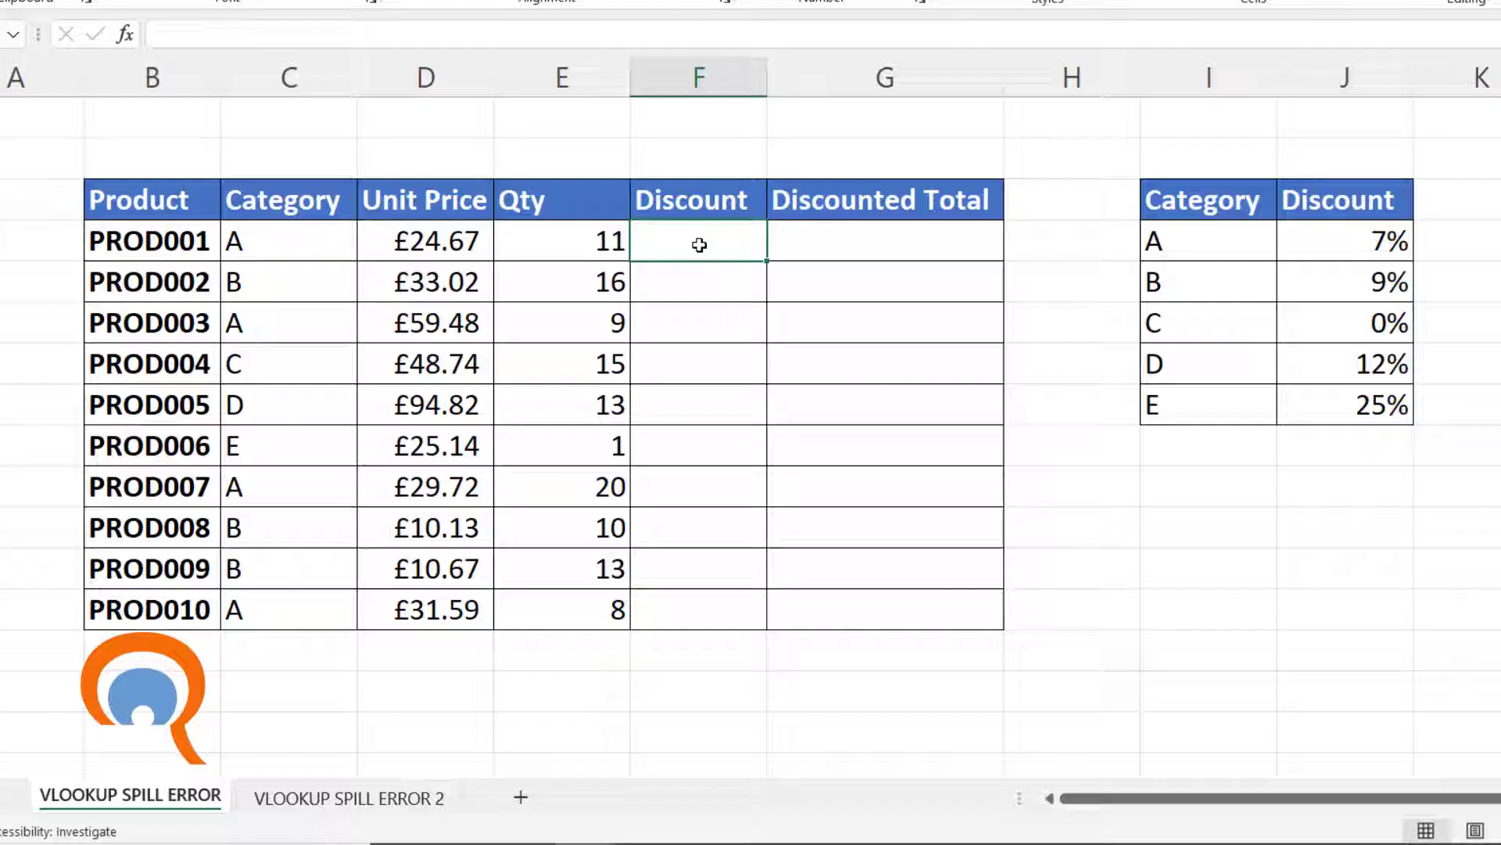
# Type =VLOOKUP(C:C,I:J,2,0) in PROD001's Discount cell, using the whole Category column and I:J table.
pyautogui.write('=vl')
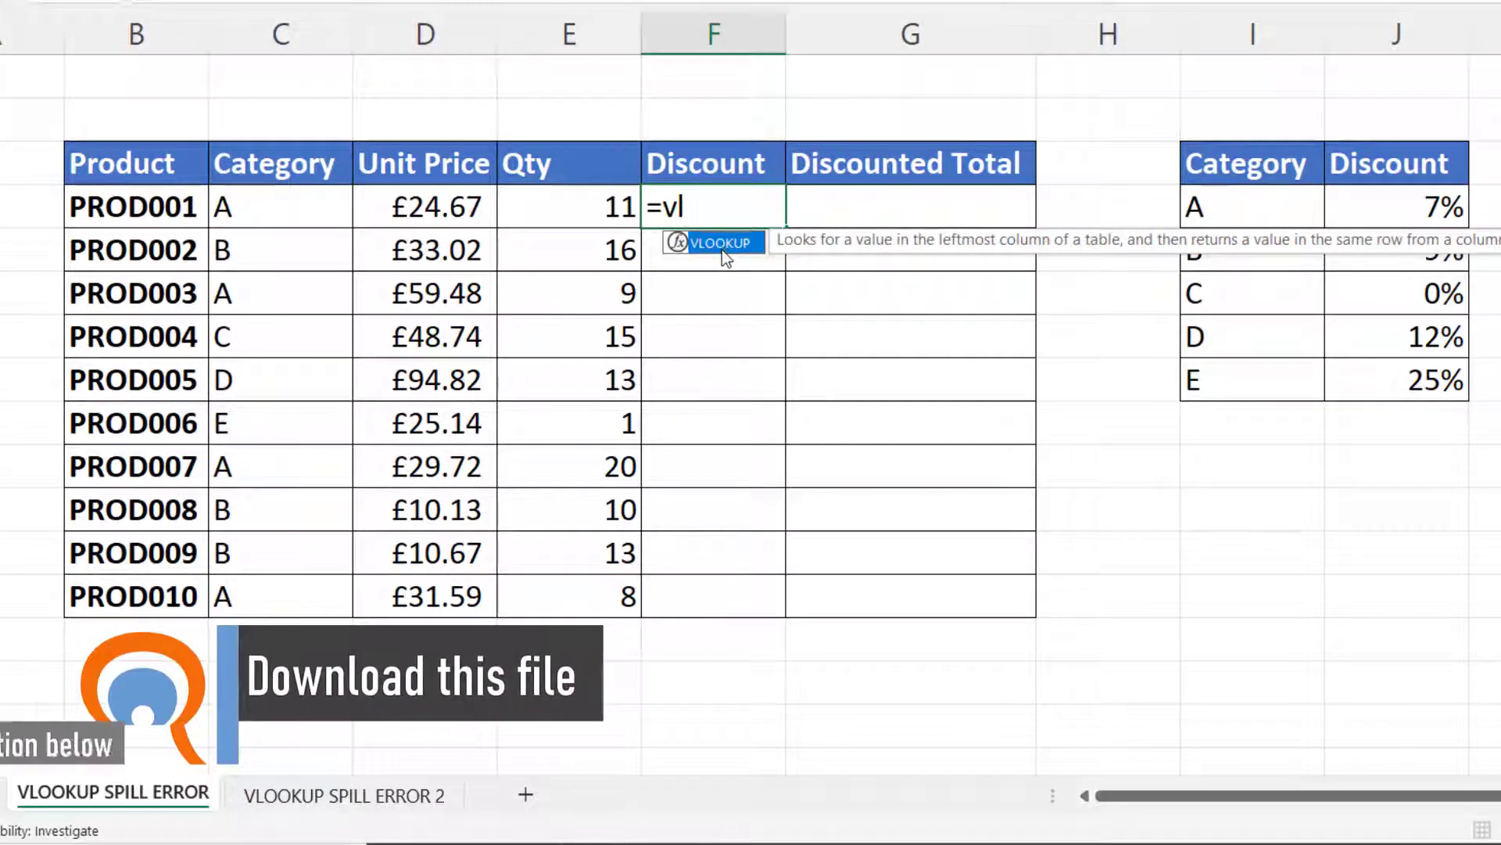
pyautogui.doubleClick(721, 247)
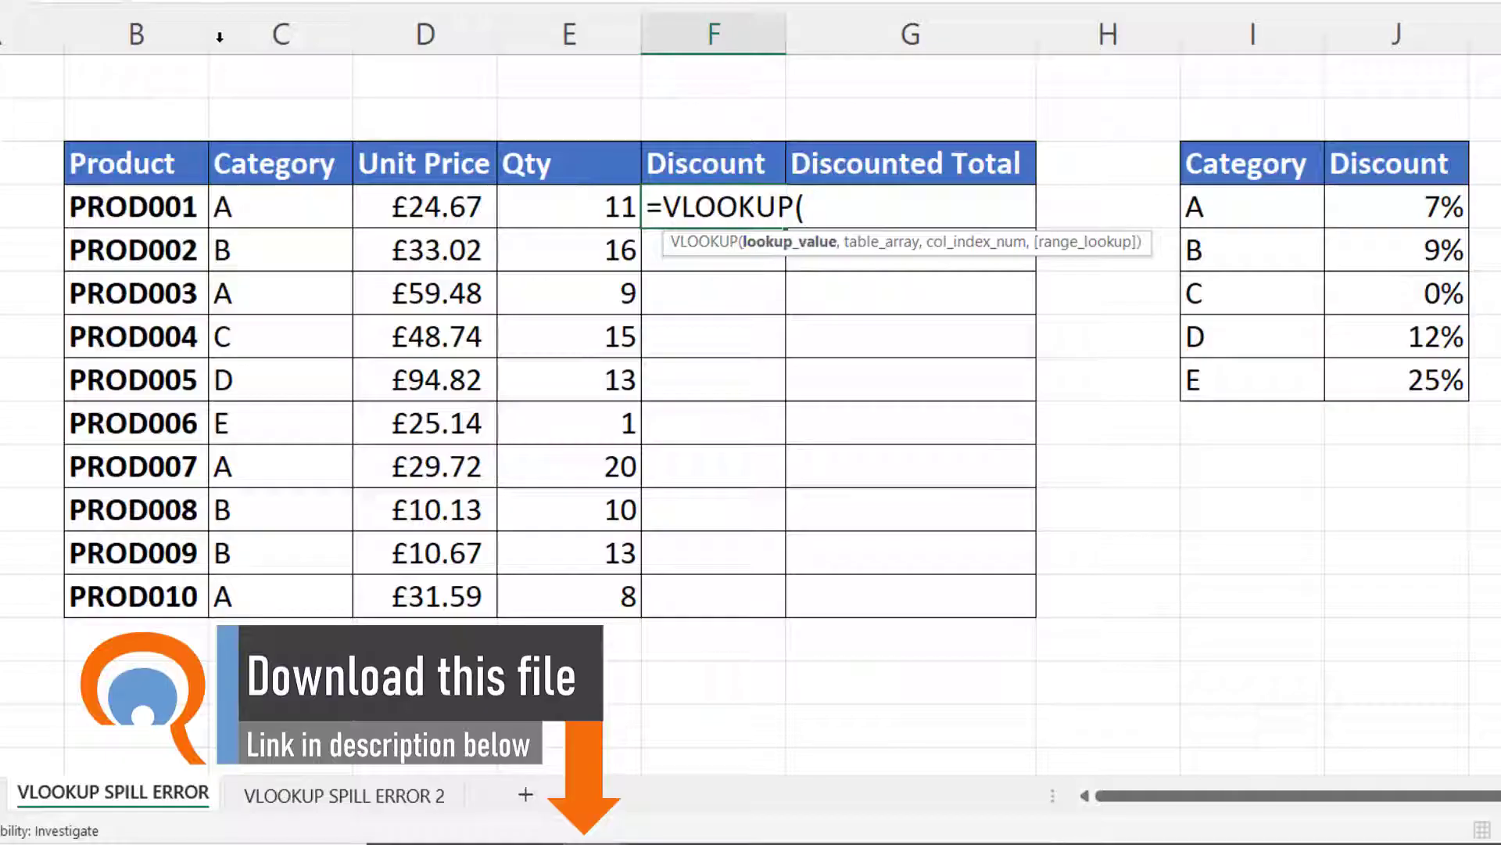
pyautogui.click(263, 27)
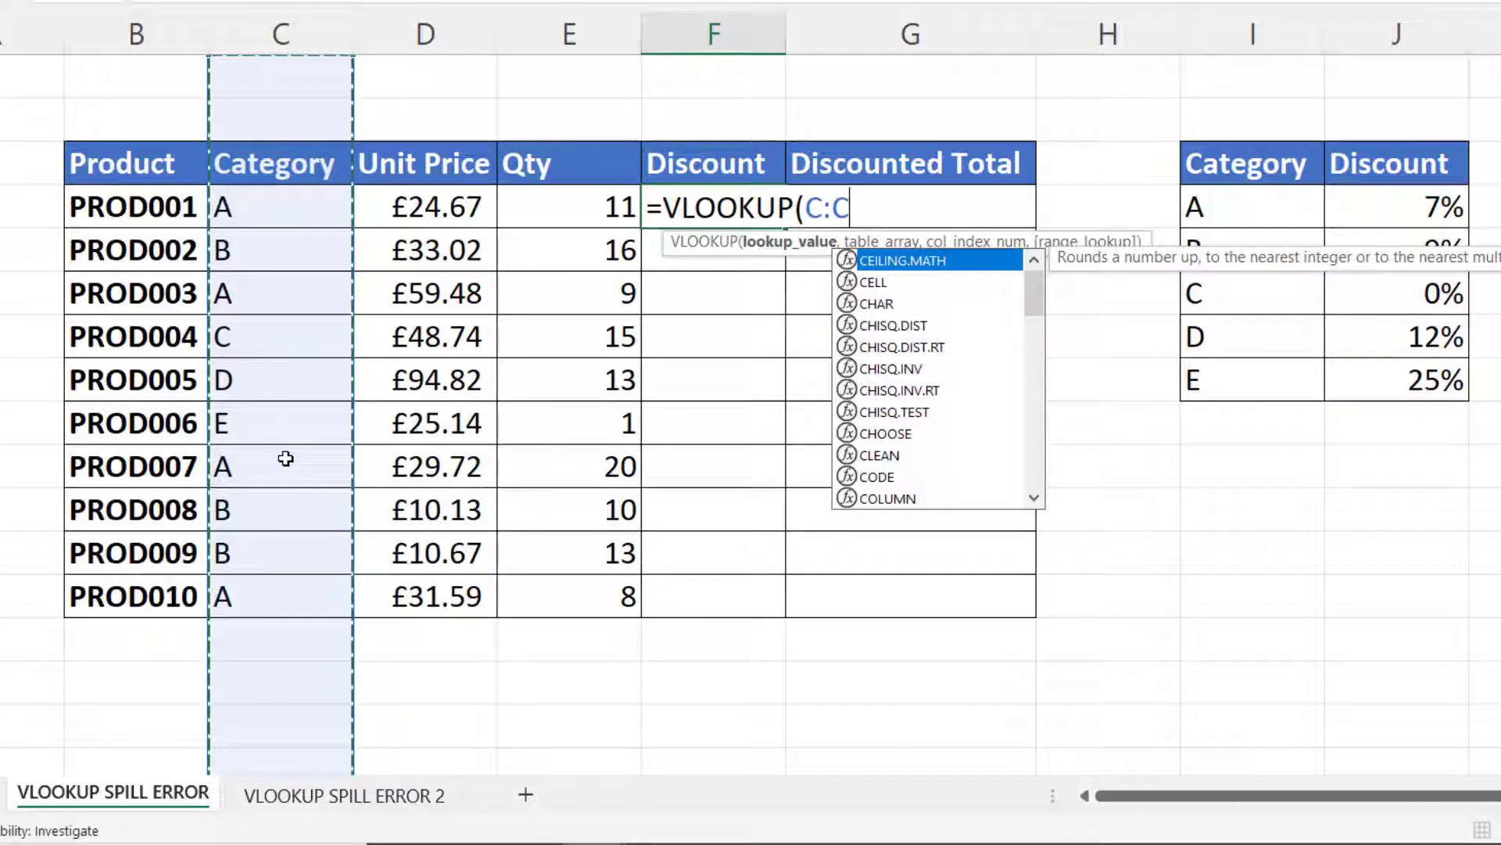
pyautogui.write(',')
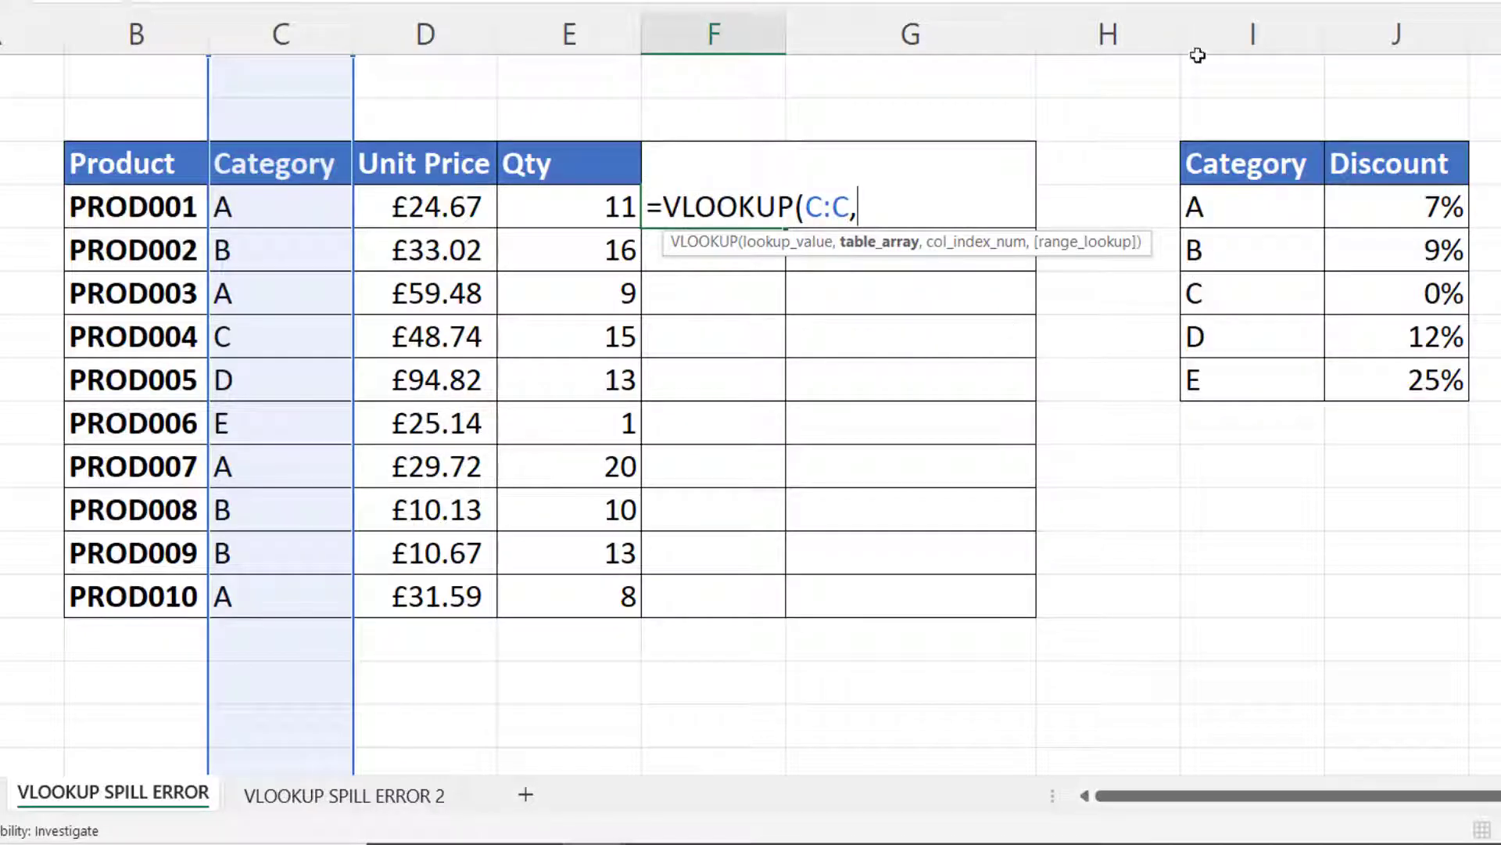
pyautogui.moveTo(1206, 19); pyautogui.dragTo(1381, 21)
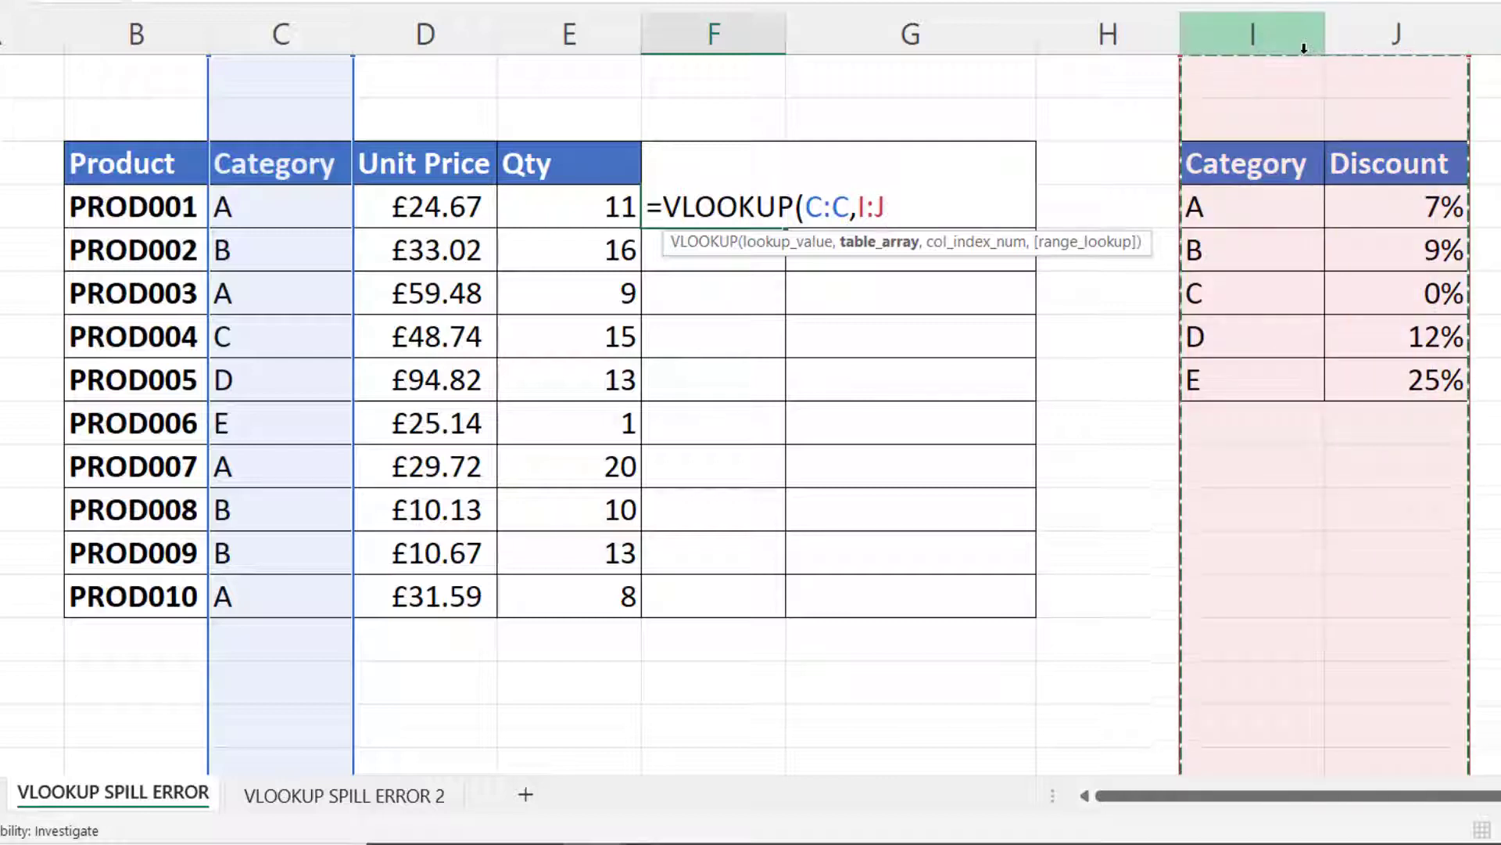
pyautogui.write(',')
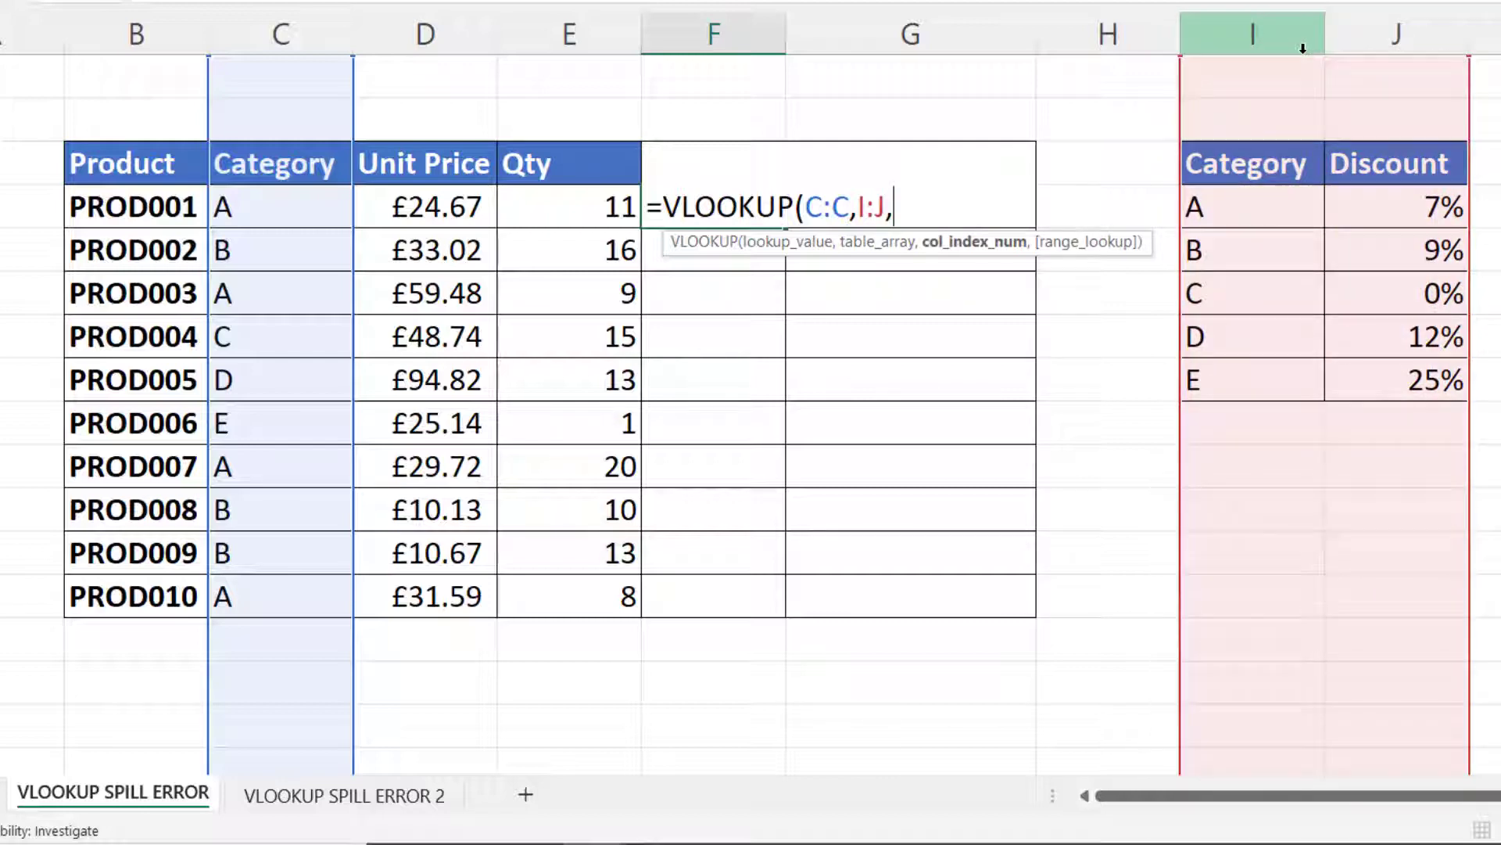
pyautogui.write('2')
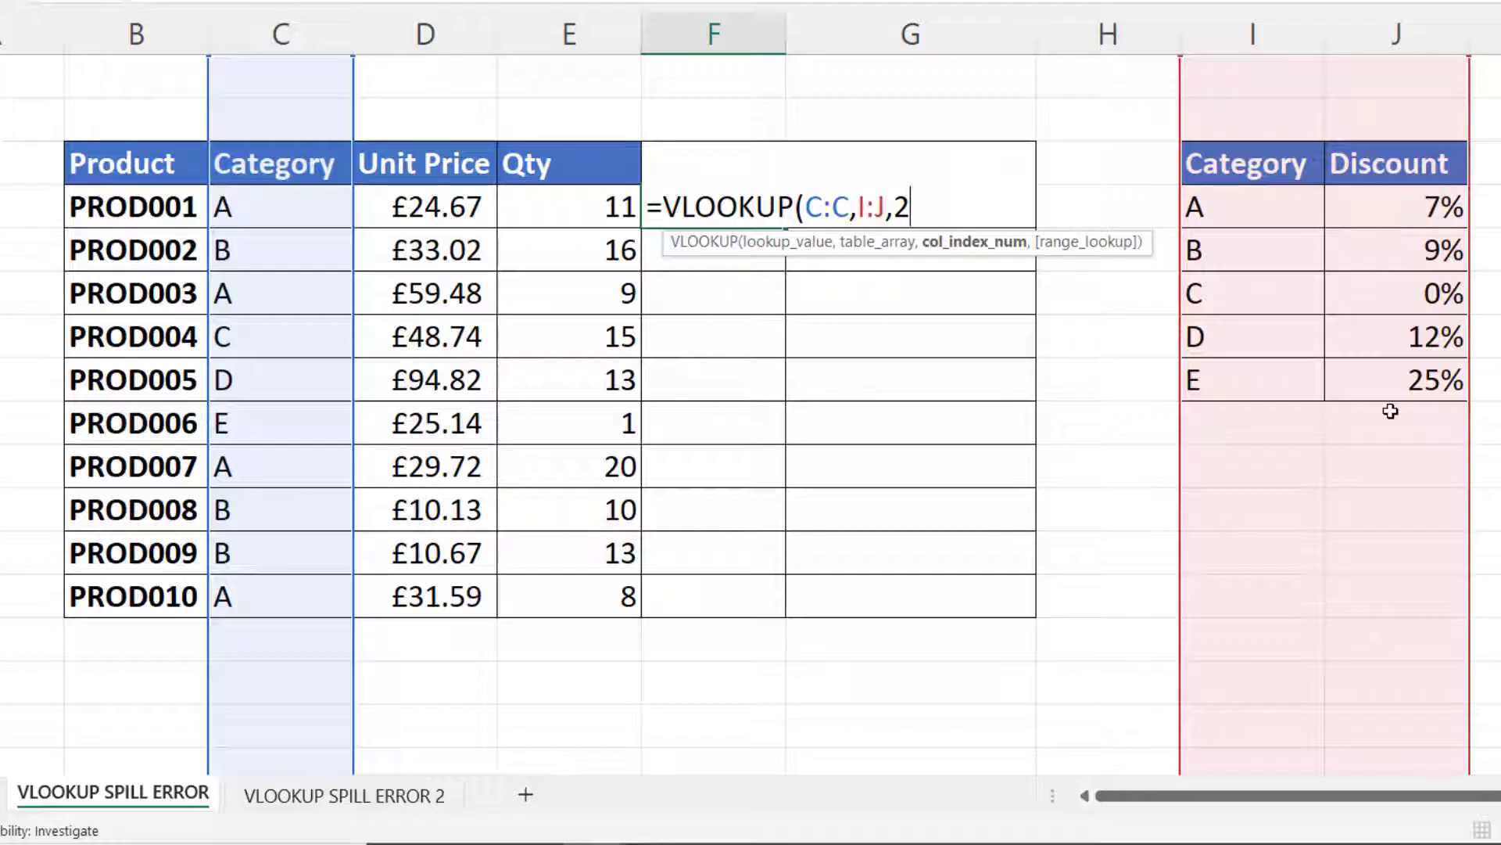
pyautogui.write(',')
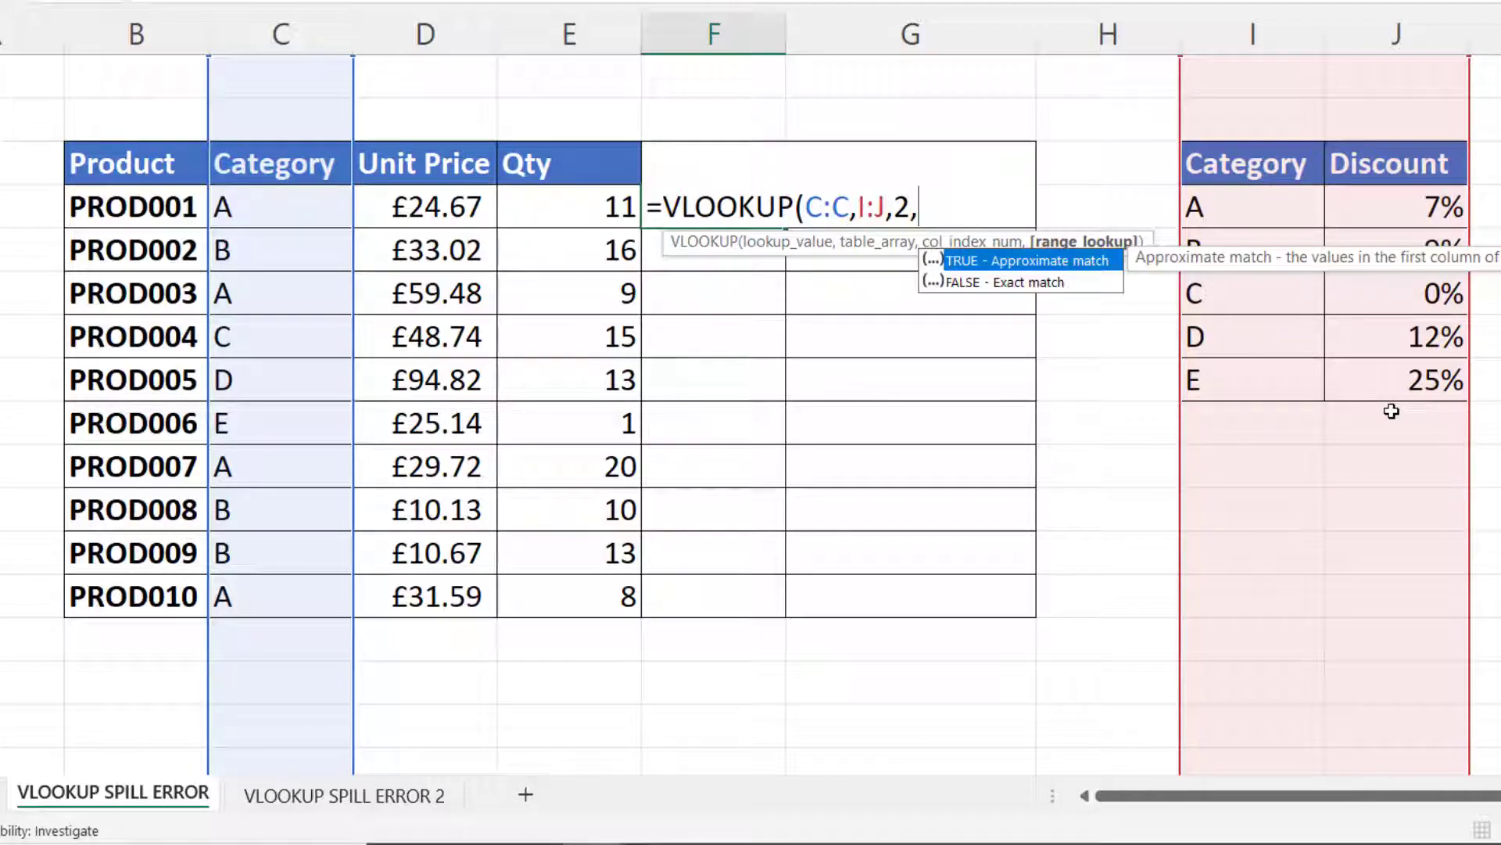
pyautogui.write('0)')
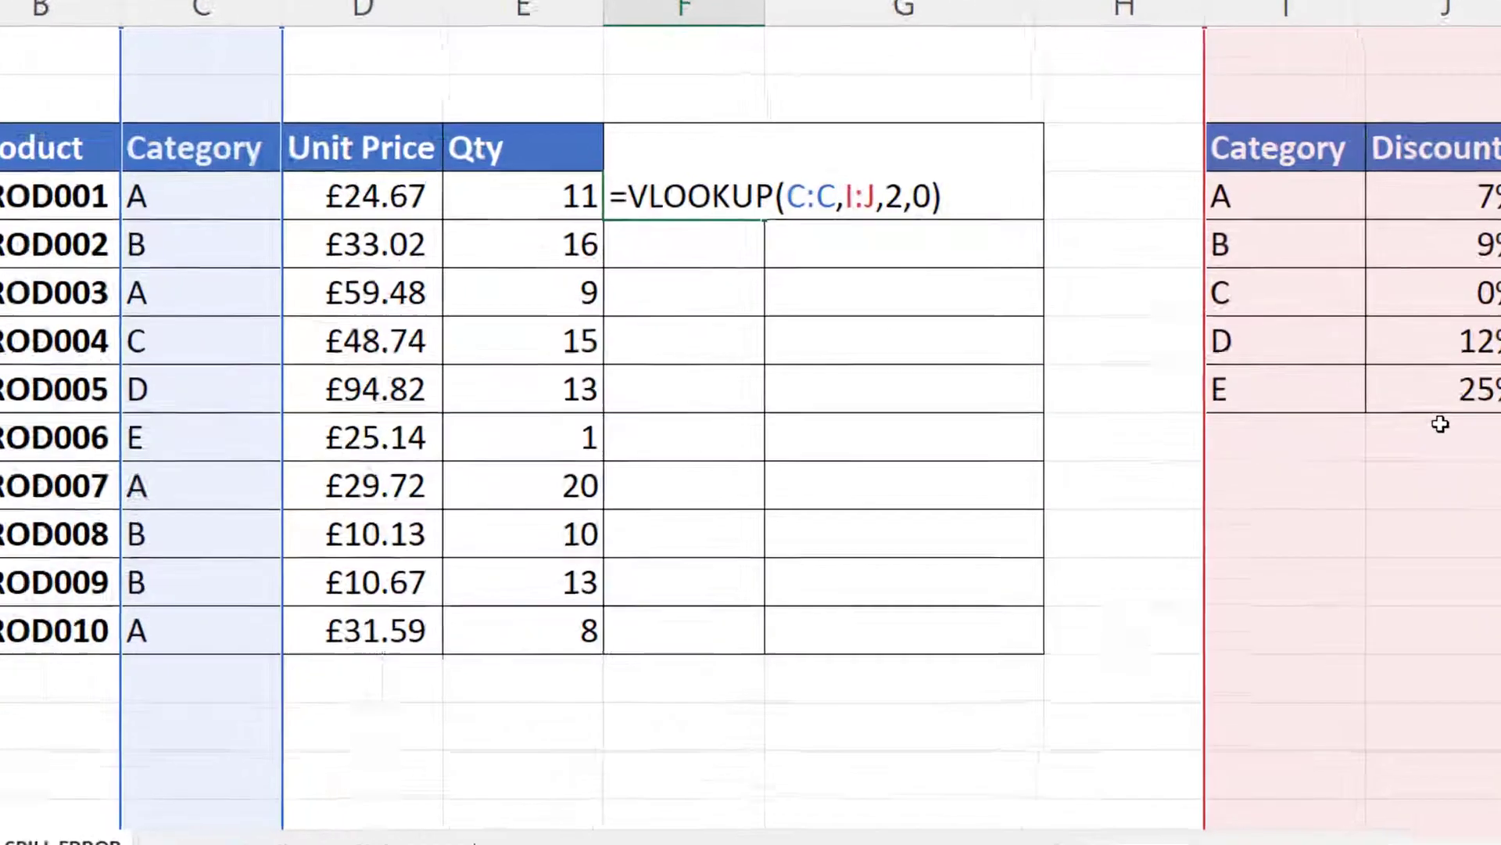
# Commit the whole-column VLOOKUP and decline the @ suggestion, leaving a #SPILL! error.
pyautogui.press('Return')
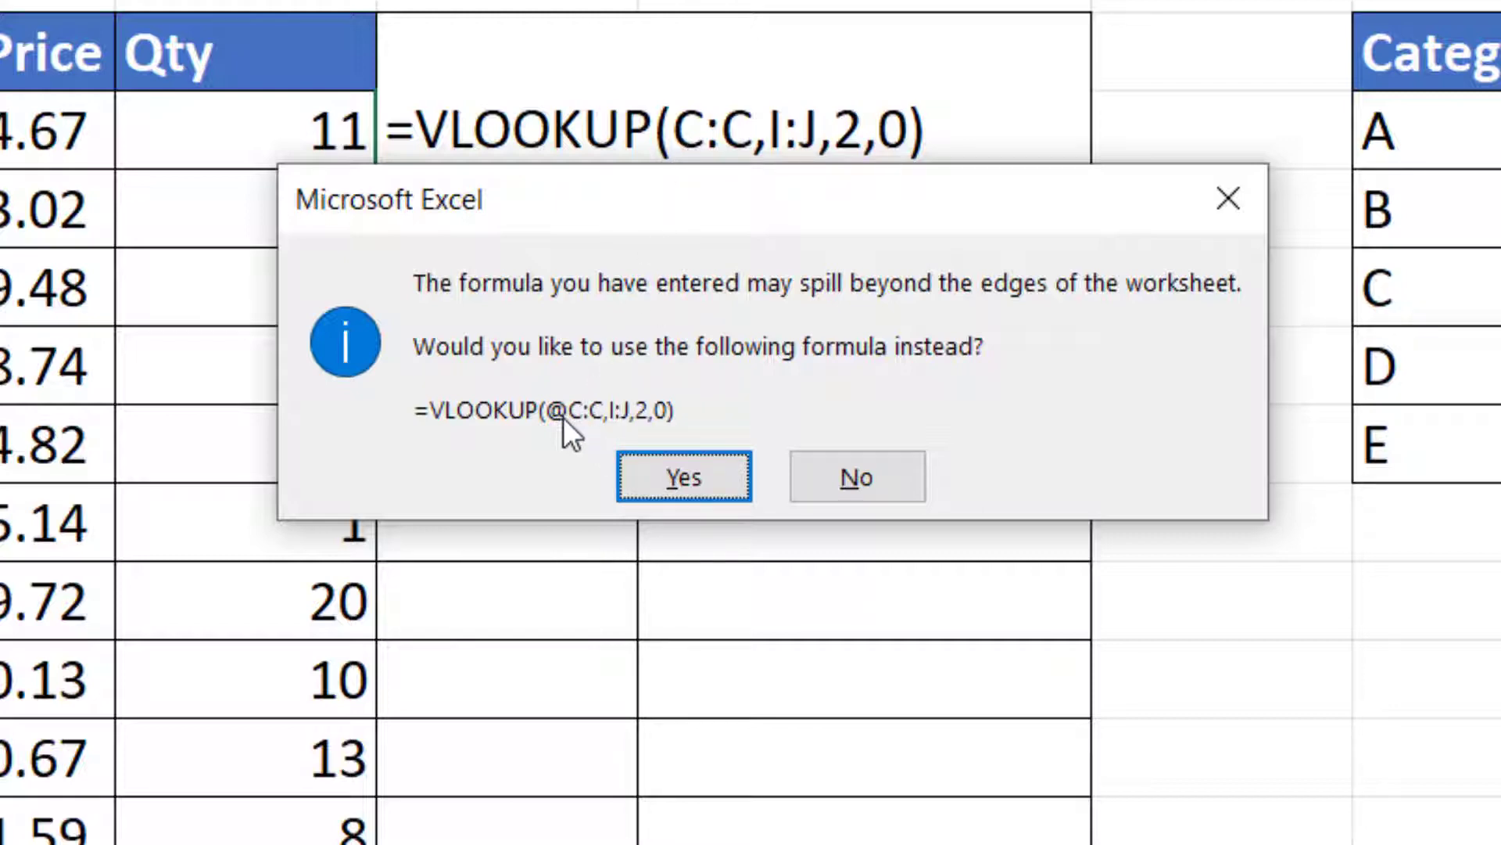
pyautogui.click(840, 477)
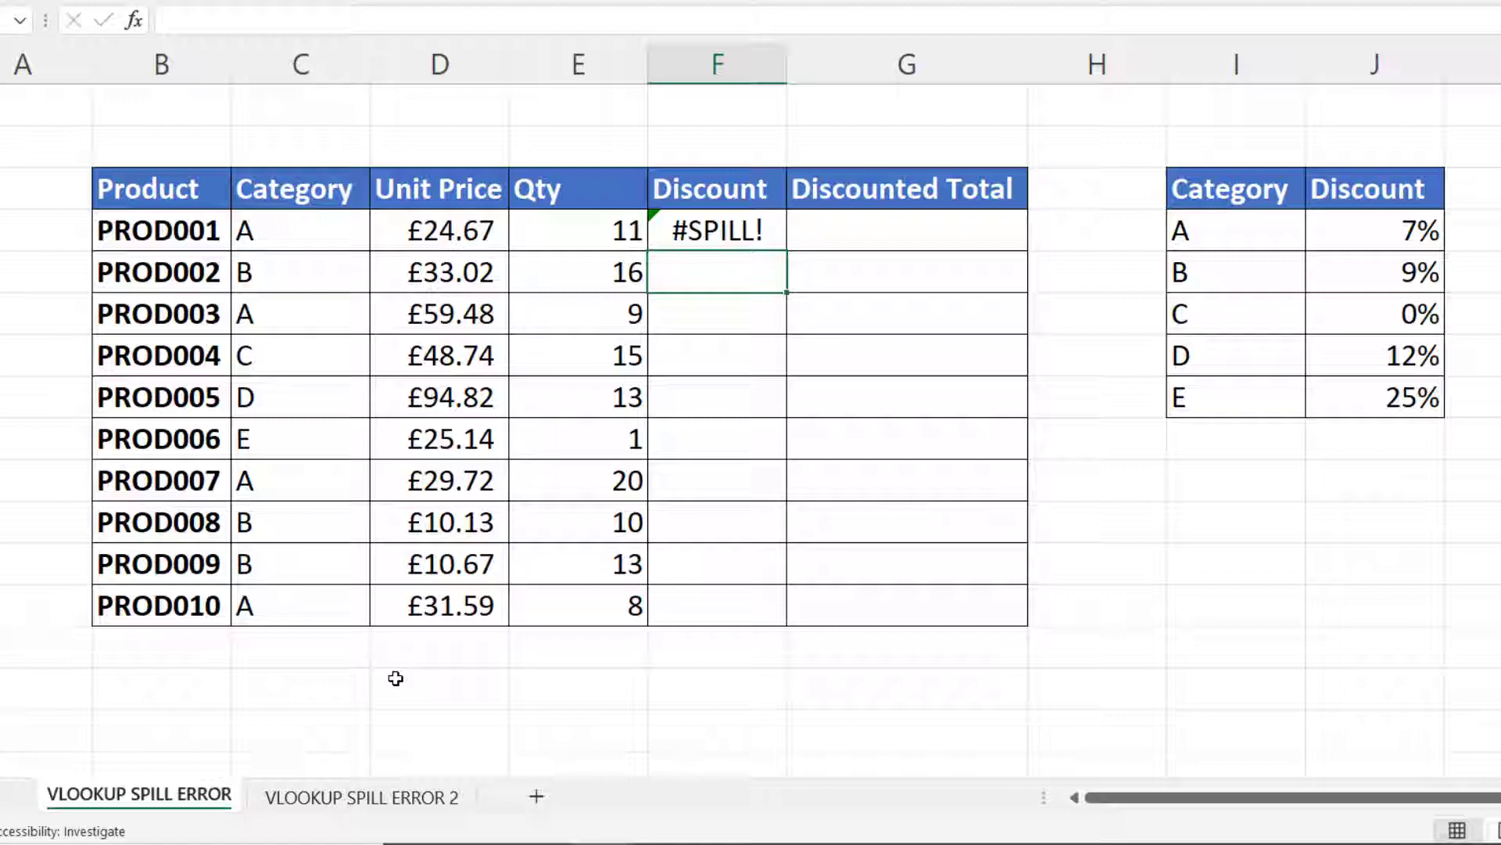
# On VLOOKUP SPILL ERROR 2, enter =VLOOKUP(C:C,I:J,2,0) in G4 so discounts spill down with #N/A below.
pyautogui.click(470, 800)
pyautogui.click(851, 72)
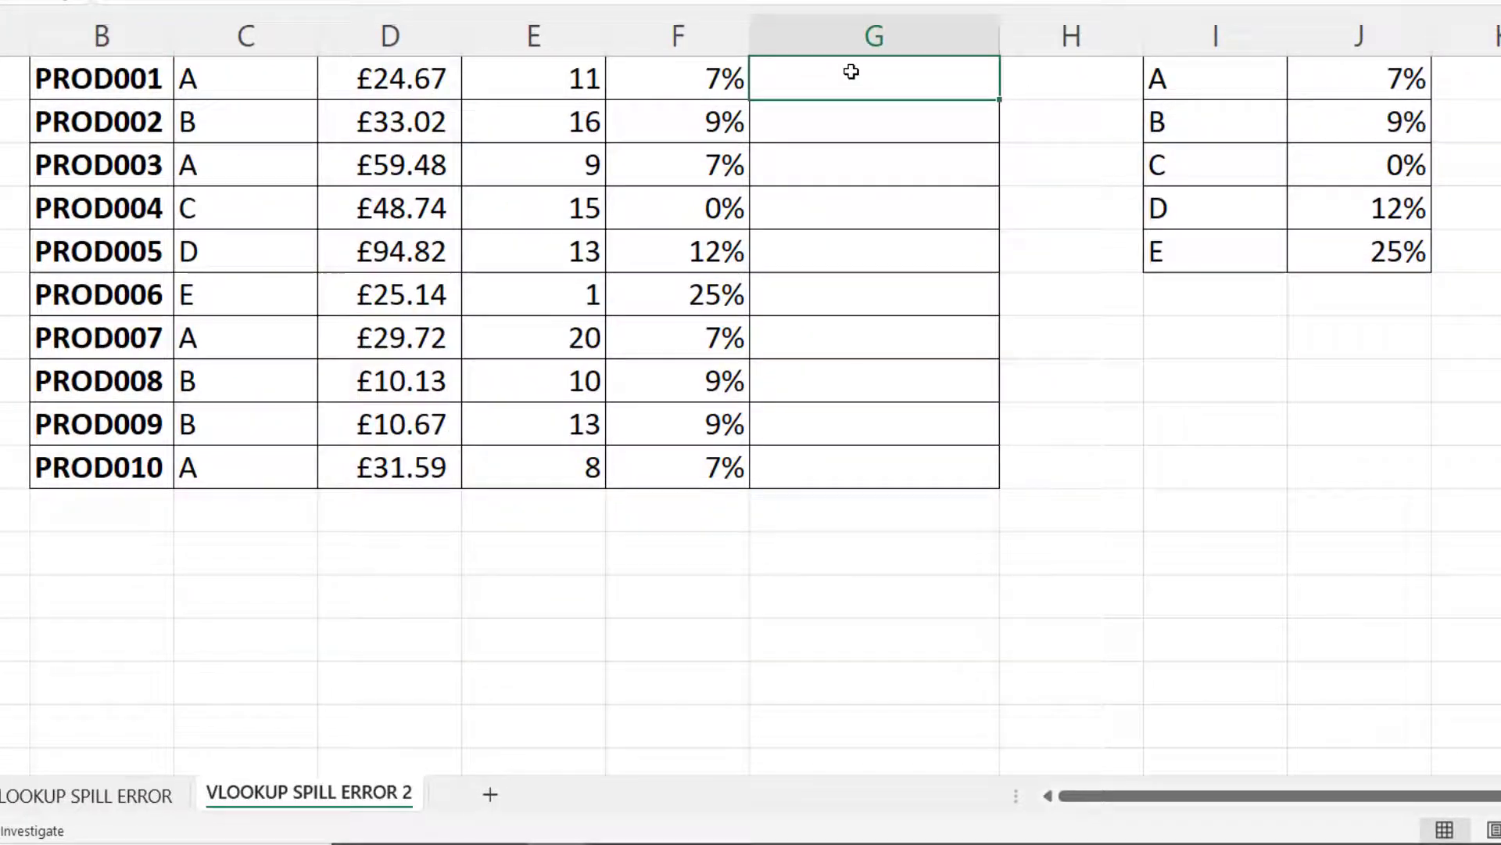
pyautogui.write('=vl')
pyautogui.press('Tab')
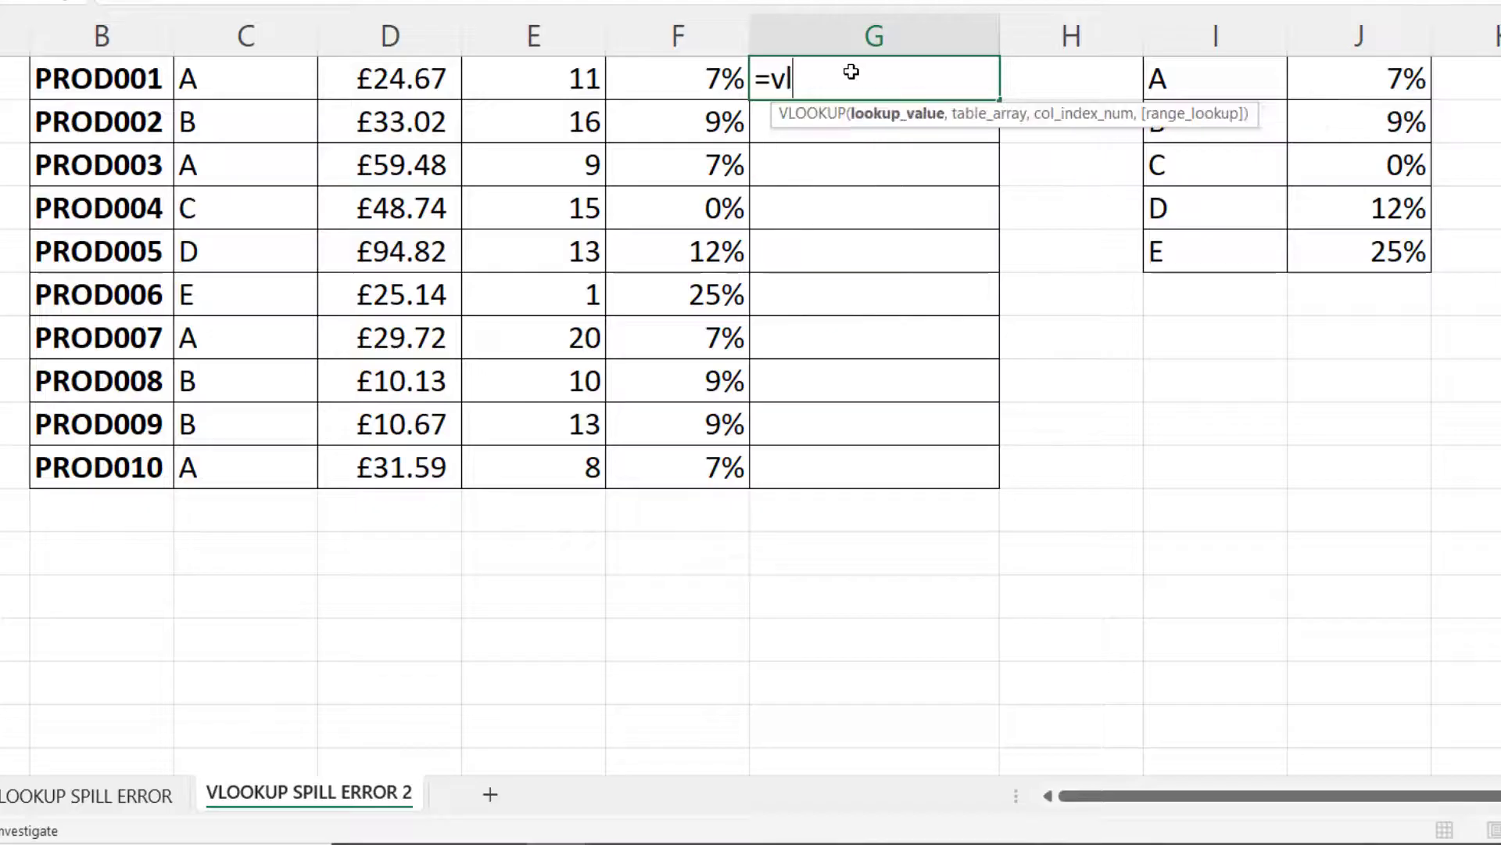
pyautogui.click(244, 28)
pyautogui.click(244, 27)
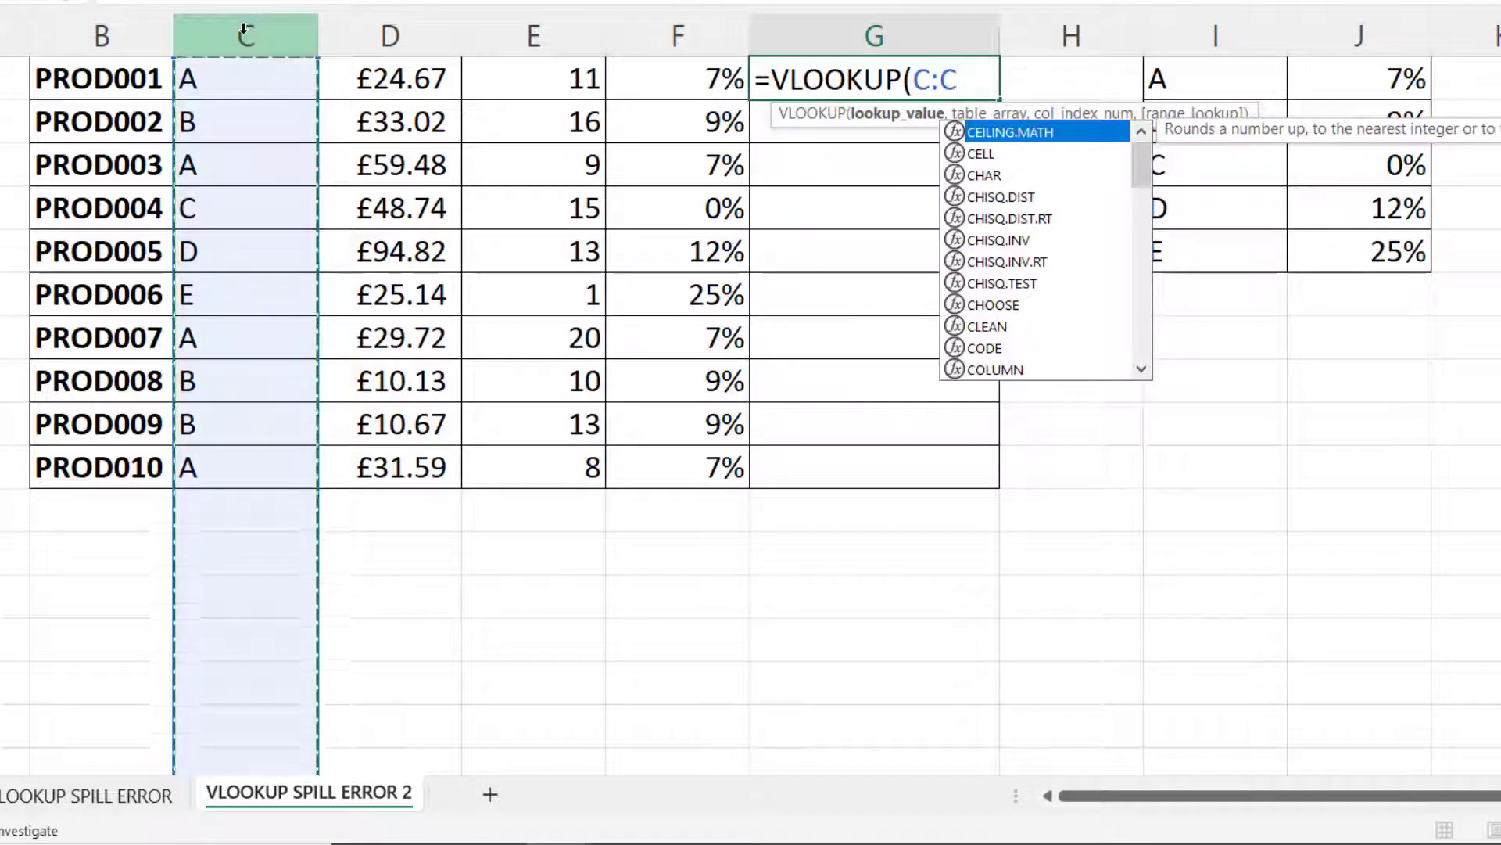
pyautogui.write(',')
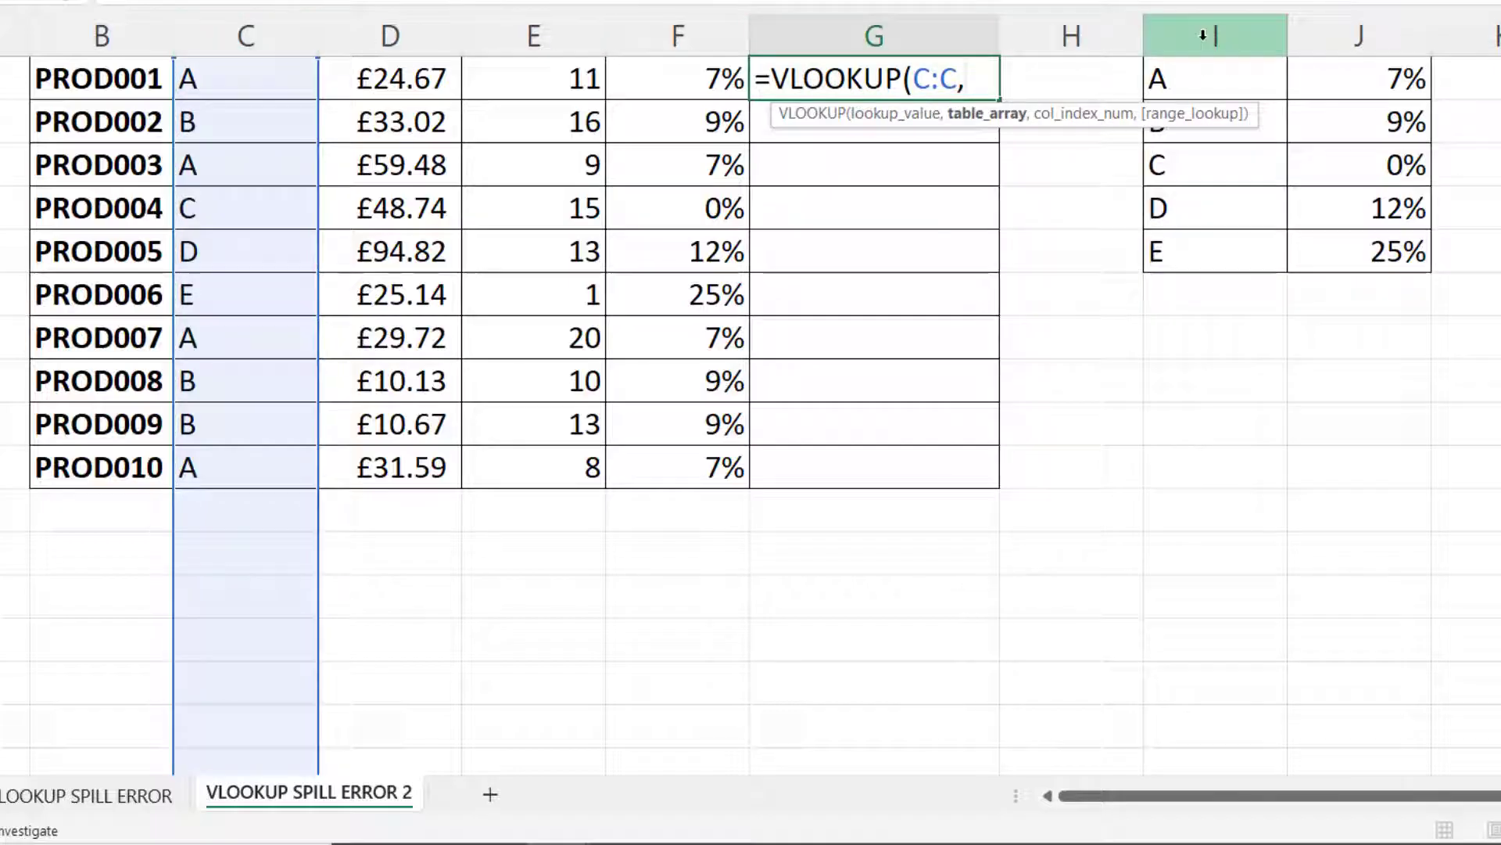
pyautogui.moveTo(1243, 34); pyautogui.dragTo(1338, 33)
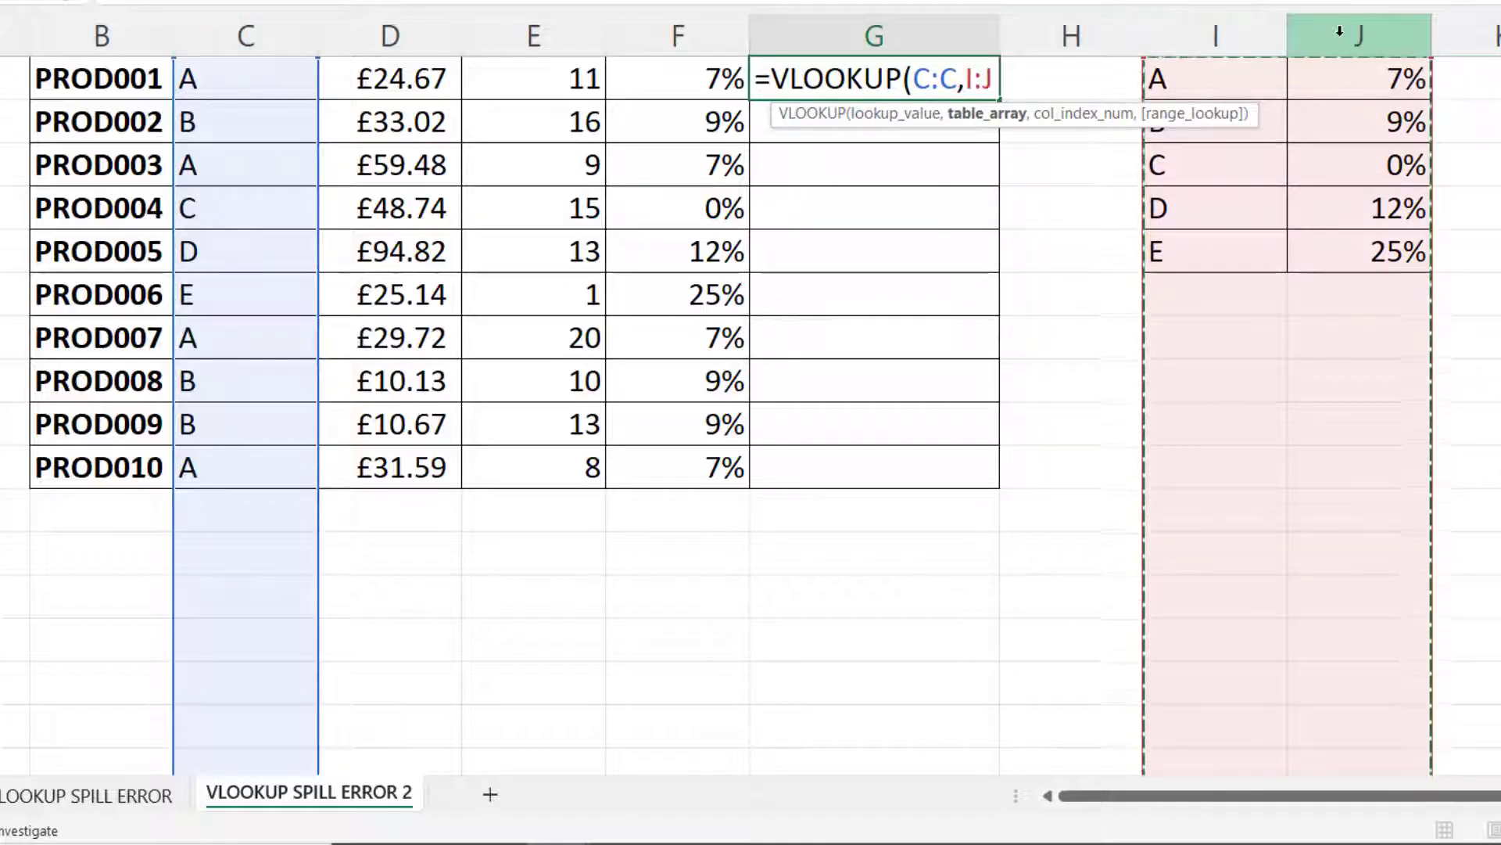
pyautogui.write(',2')
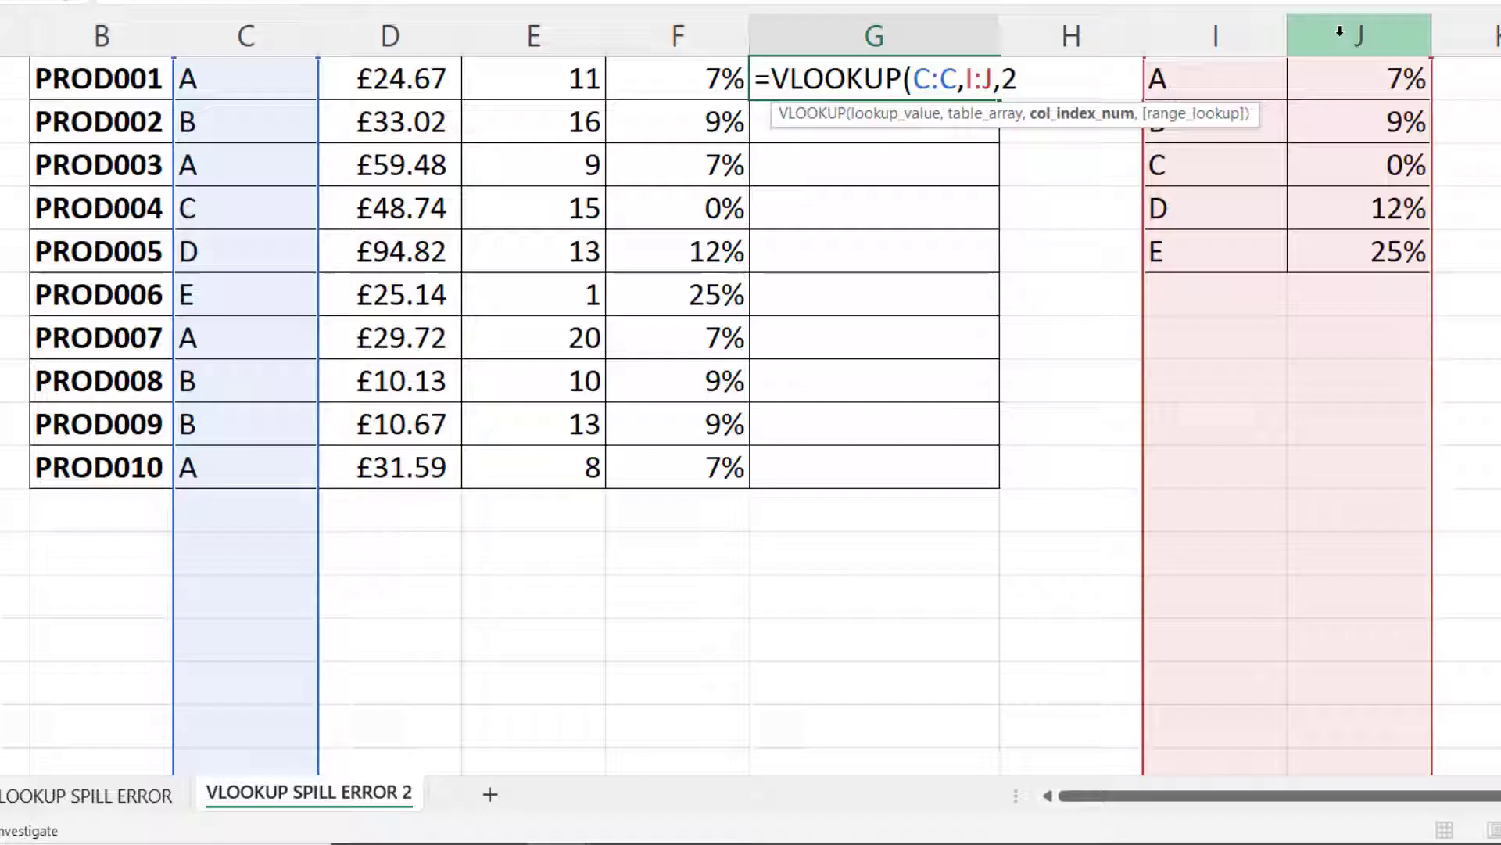
pyautogui.write(',0)')
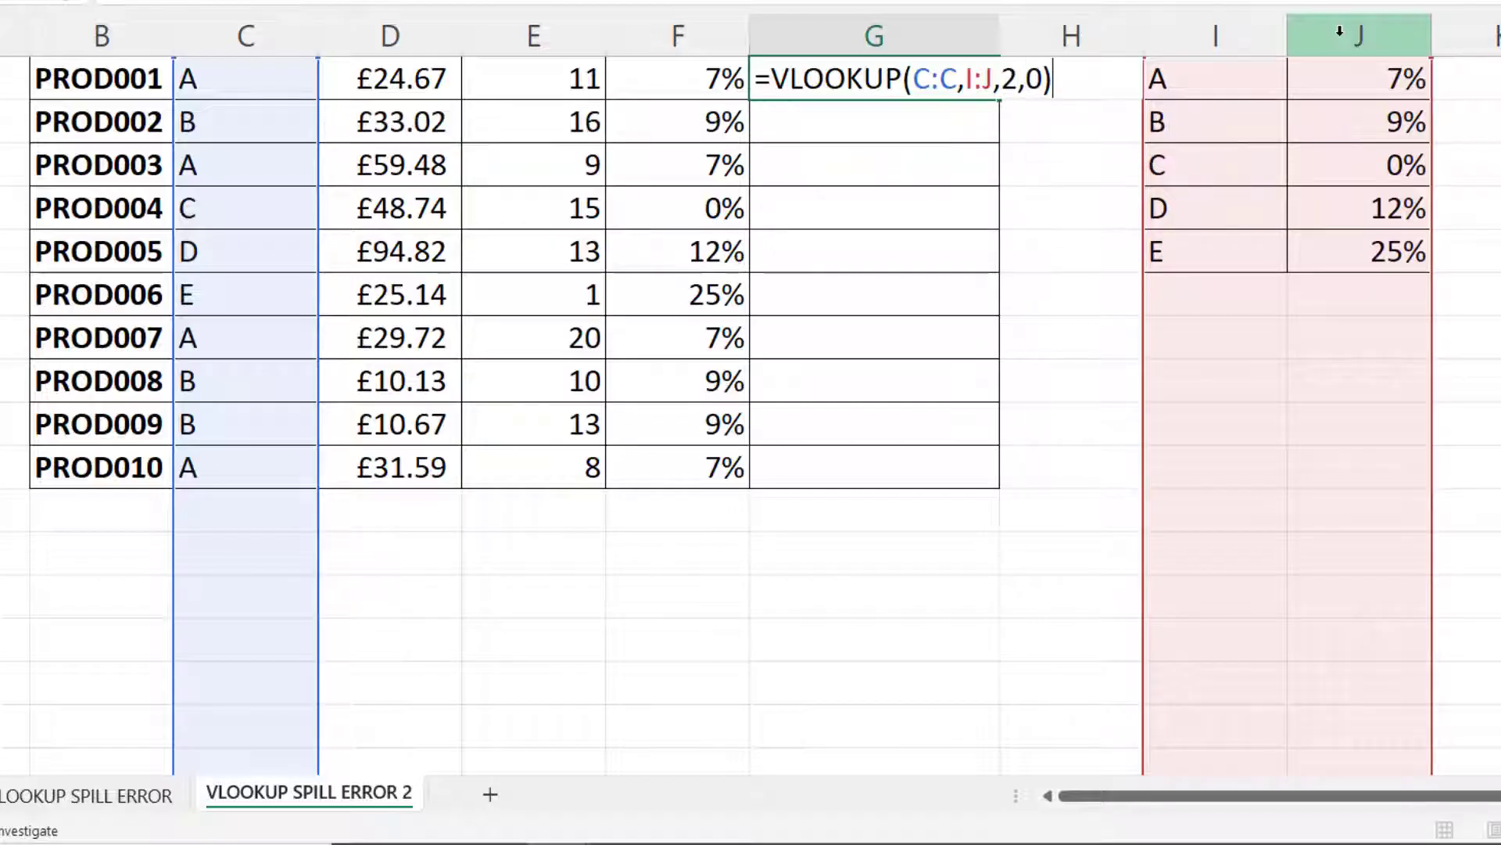
pyautogui.press('Return')
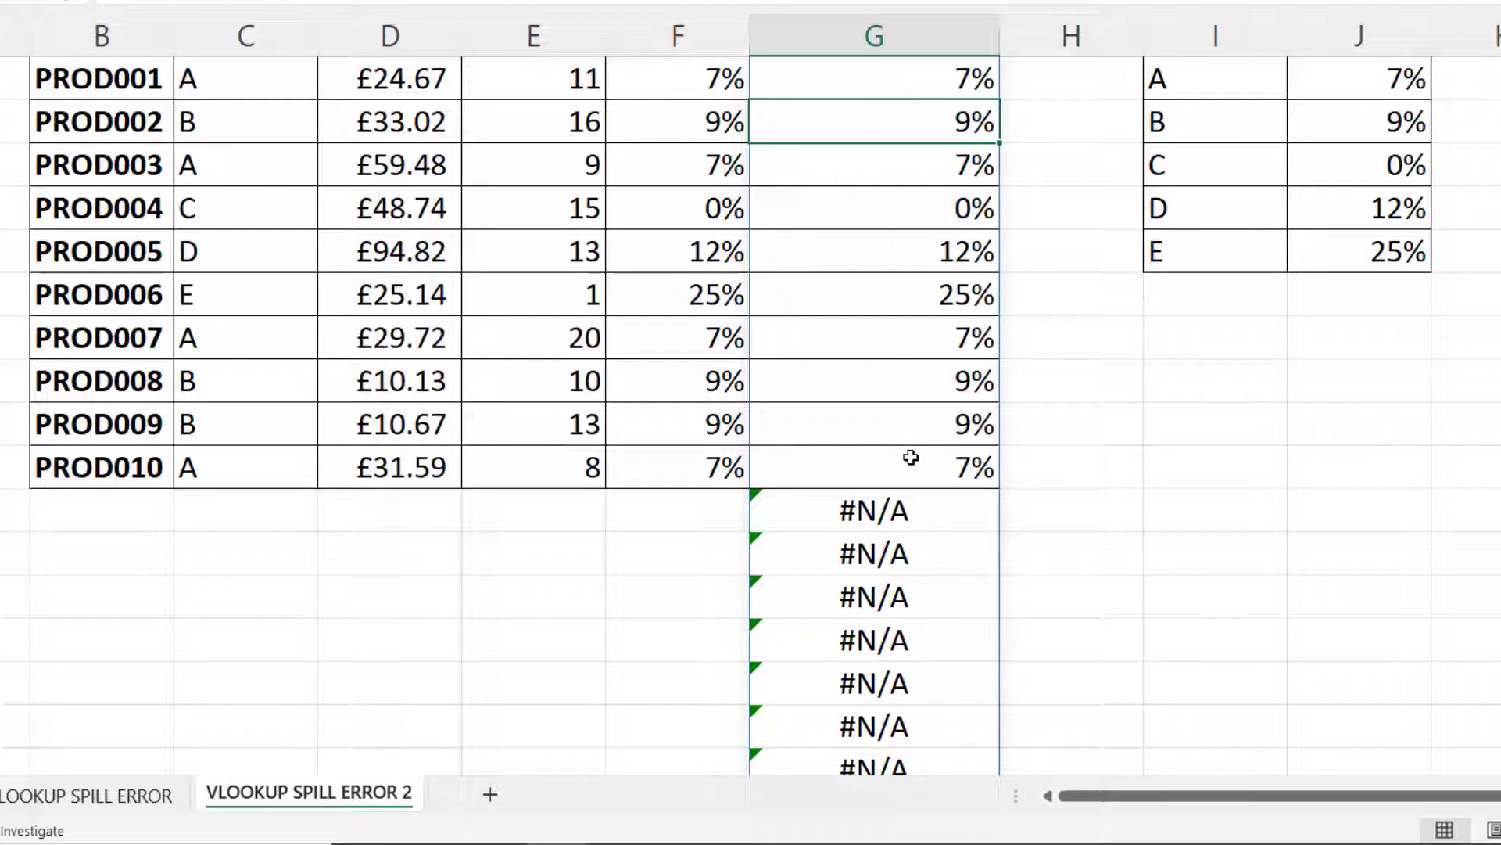
pyautogui.scroll(-4, 912, 524)
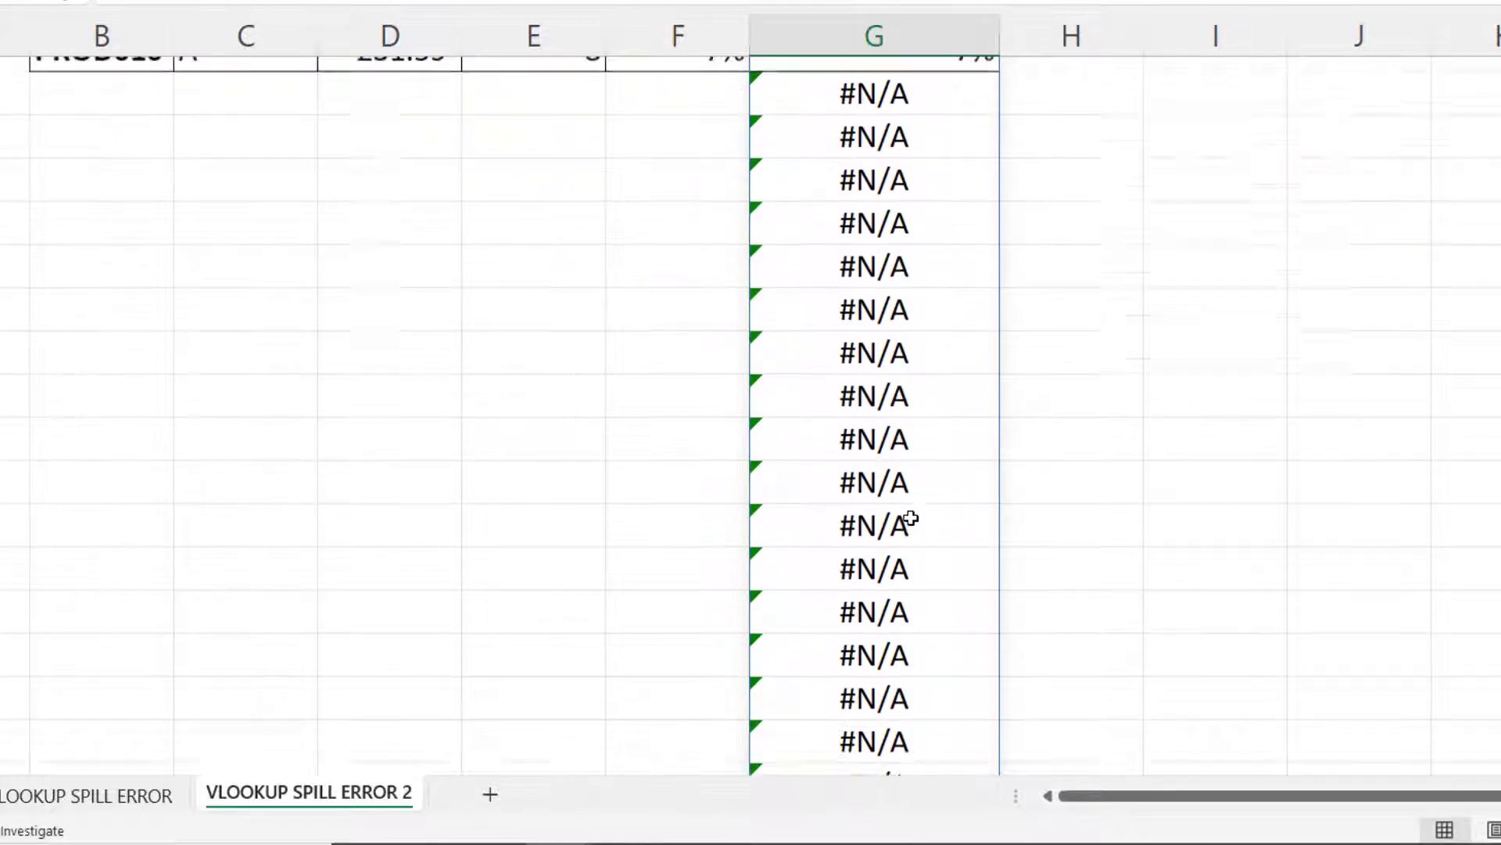
pyautogui.hscroll(-1, 751, 415)
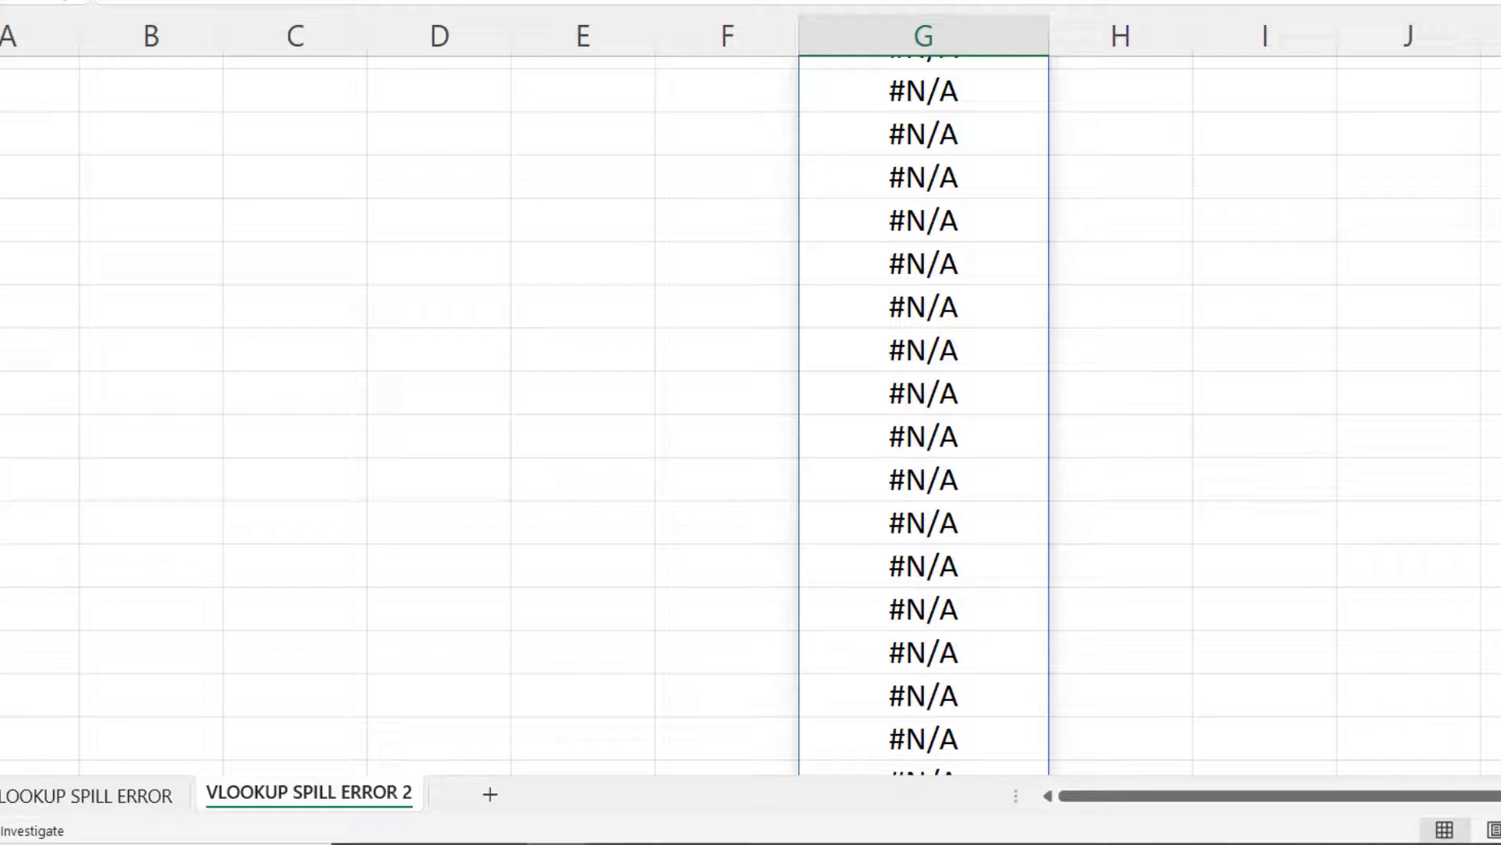
pyautogui.scroll(-3, 751, 415)
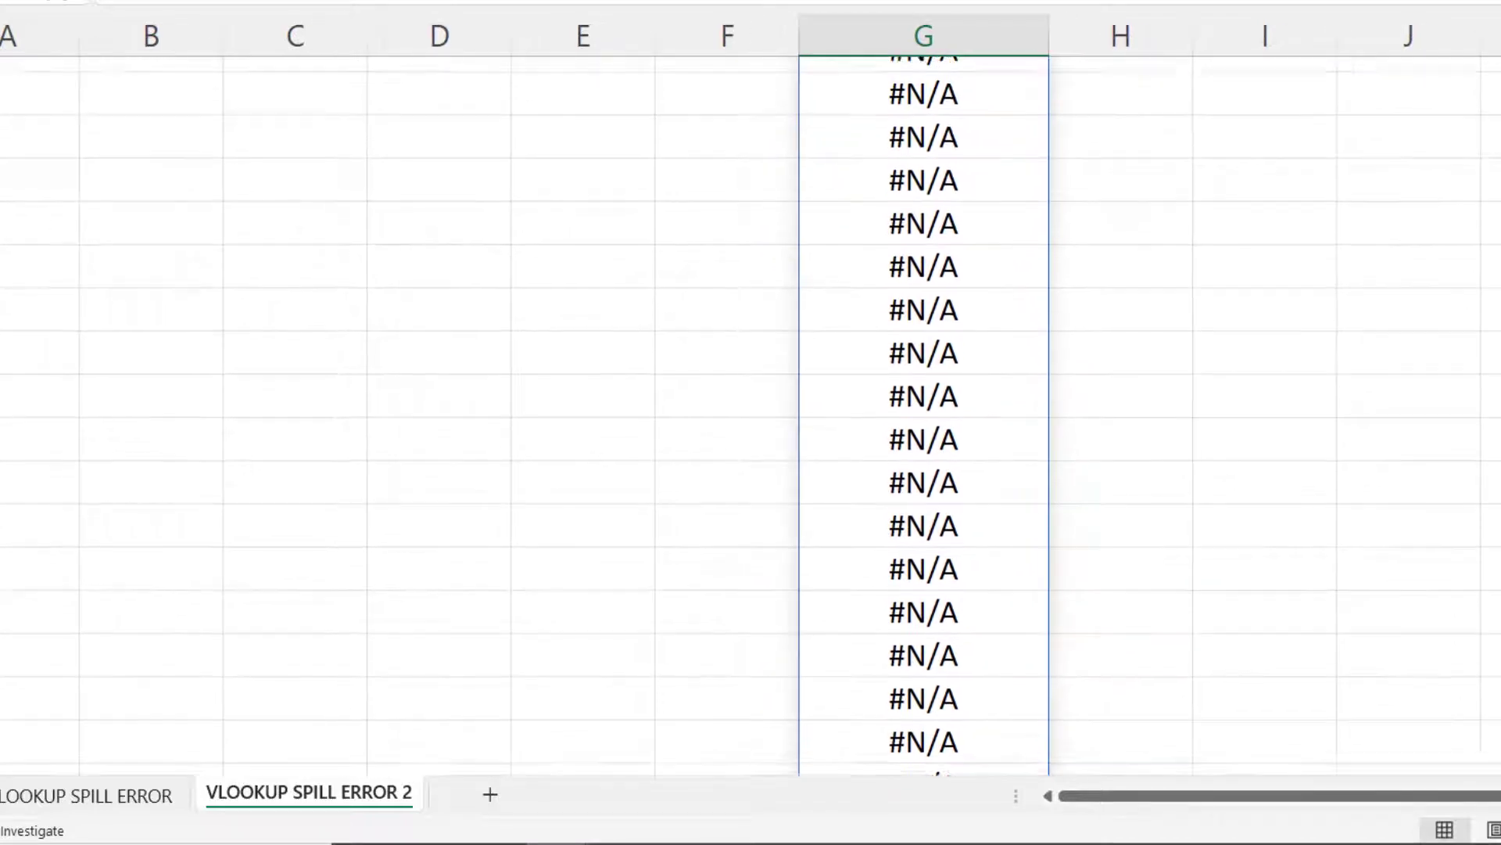
pyautogui.hscroll(1, 751, 415)
pyautogui.scroll(7, 751, 415)
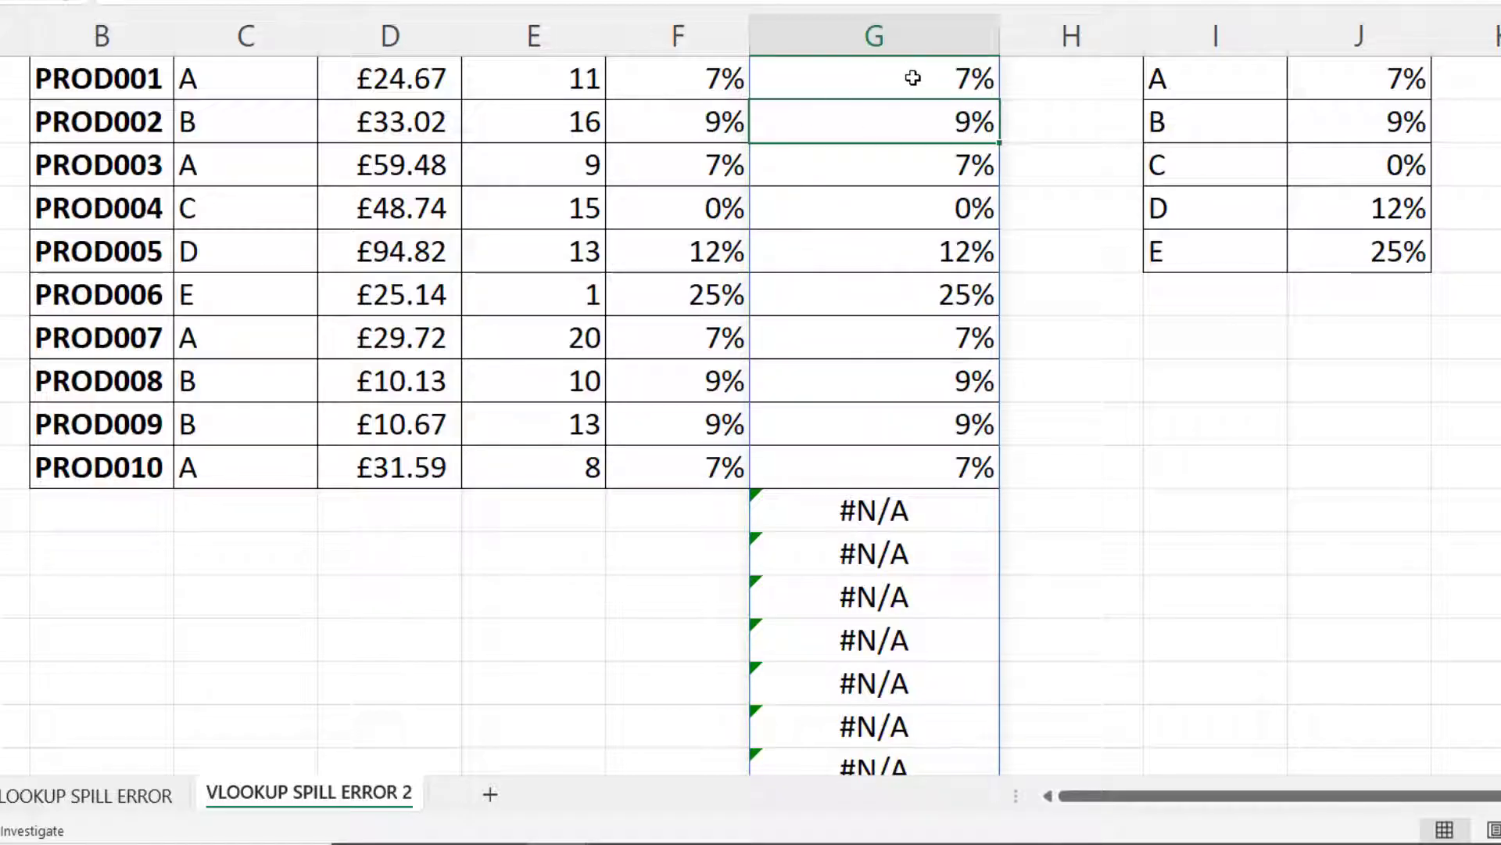
# Enter 6% in the PROD005 cell of column G to block the spill range.
pyautogui.click(934, 254)
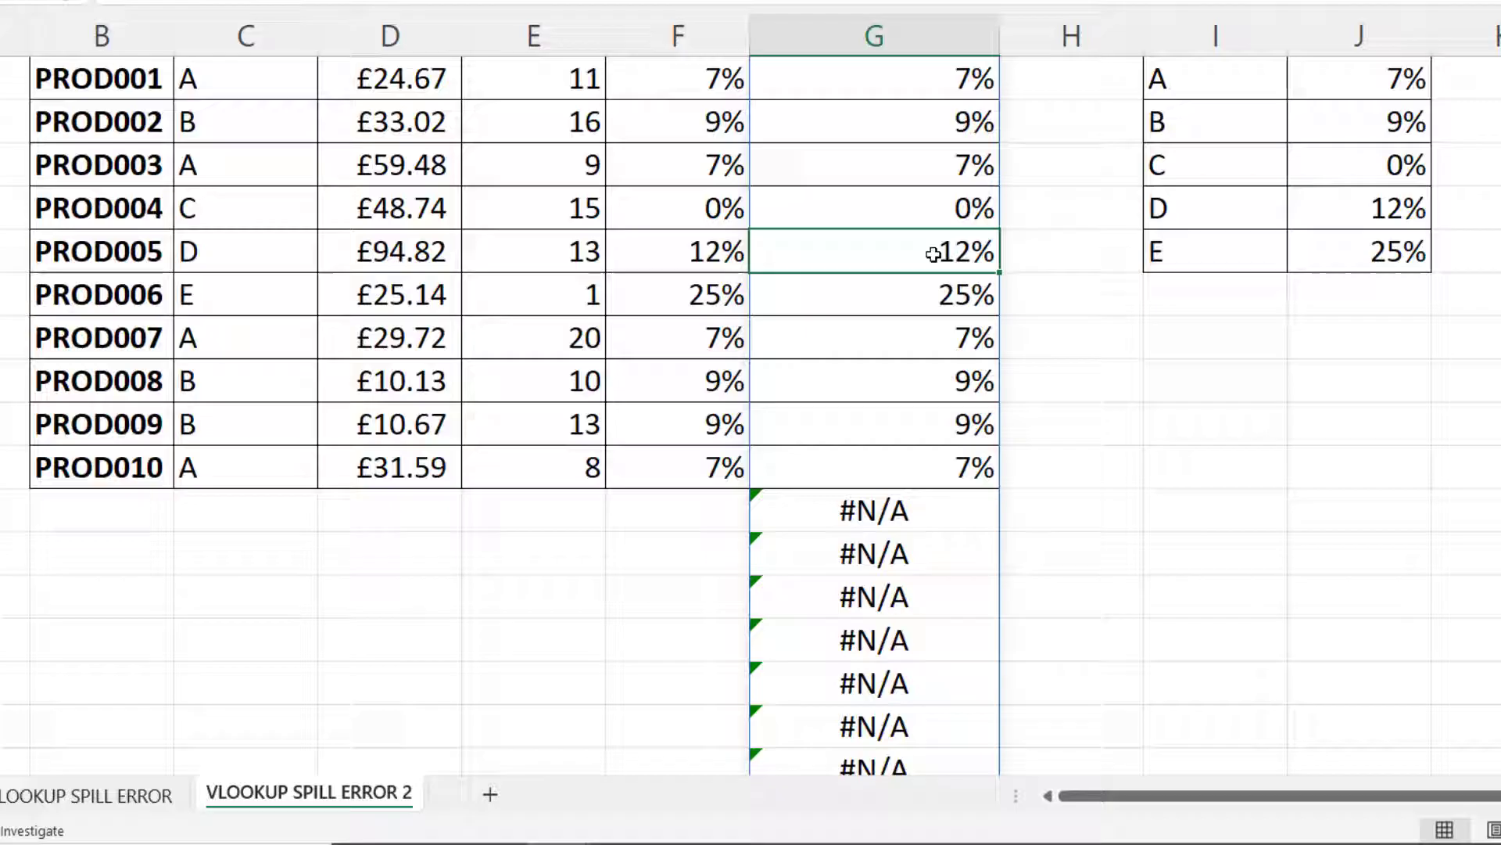
pyautogui.write('6')
pyautogui.click(897, 325)
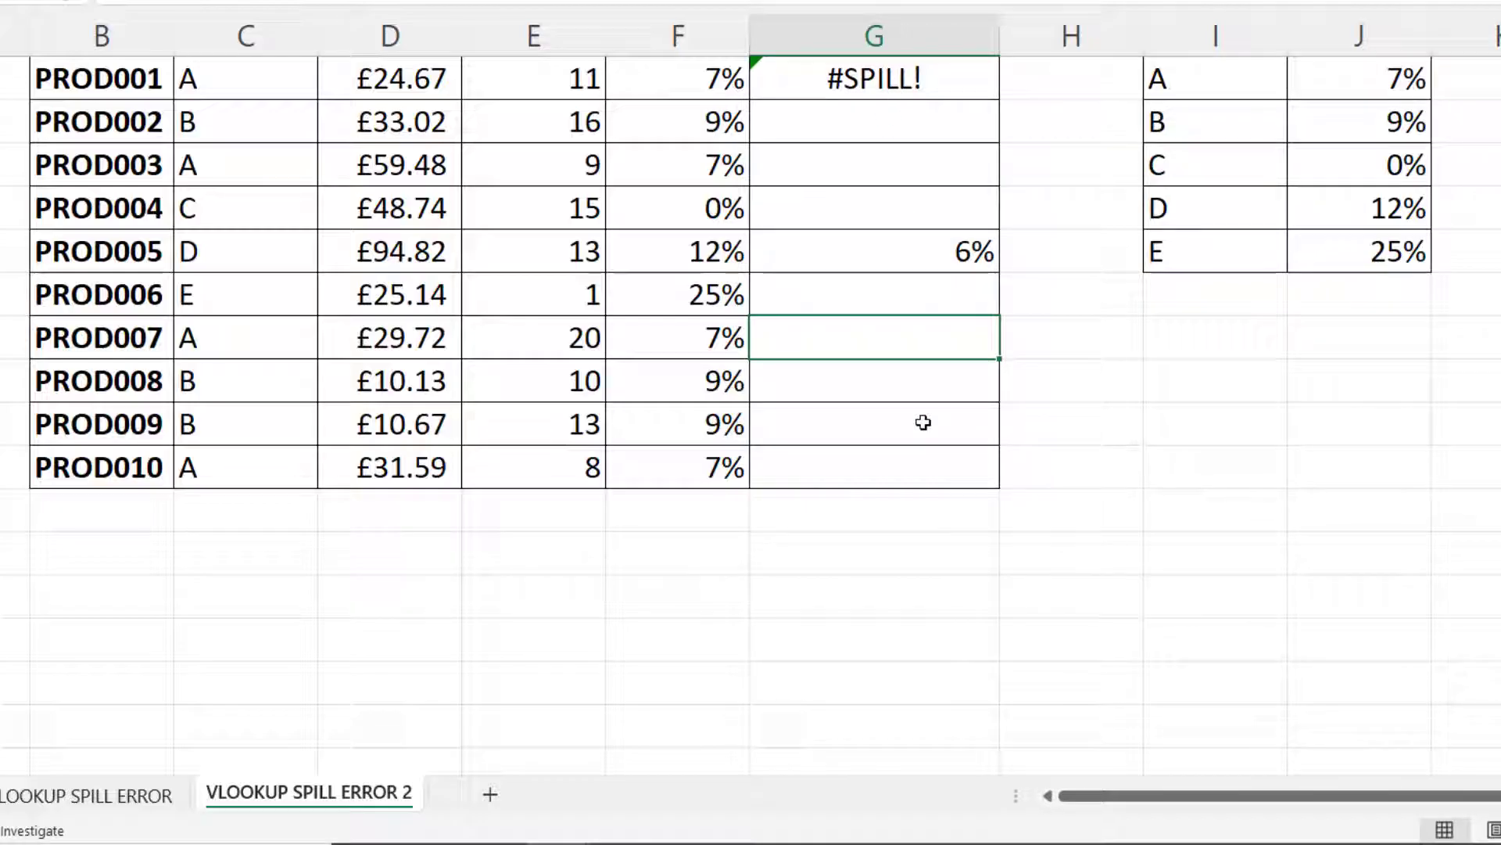
# Delete the blocking 6% entry and return to the VLOOKUP SPILL ERROR sheet.
pyautogui.press('Up')
pyautogui.press('Up')
pyautogui.press('Delete')
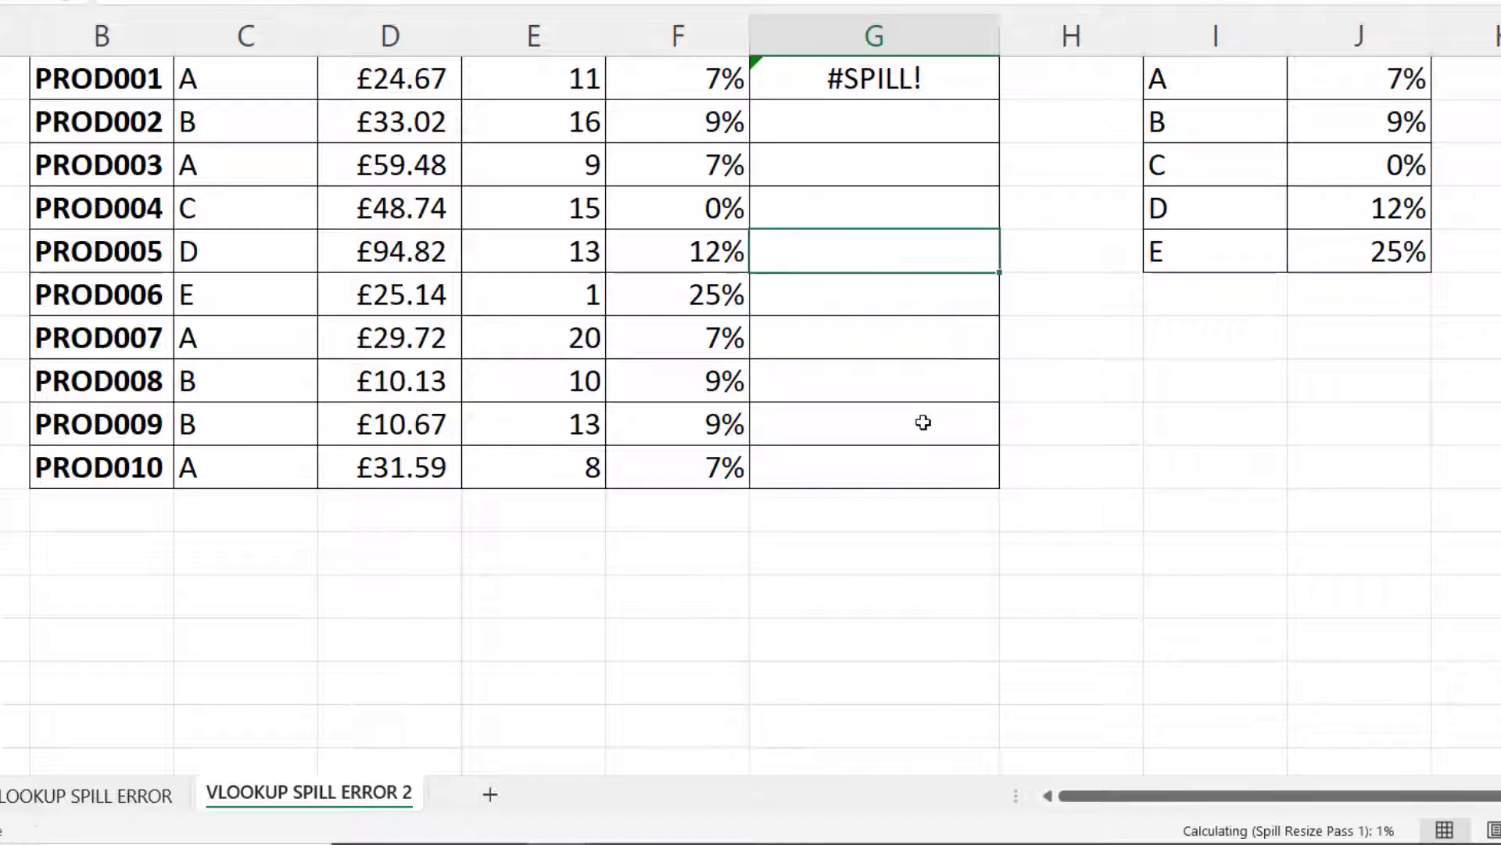
pyautogui.click(114, 806)
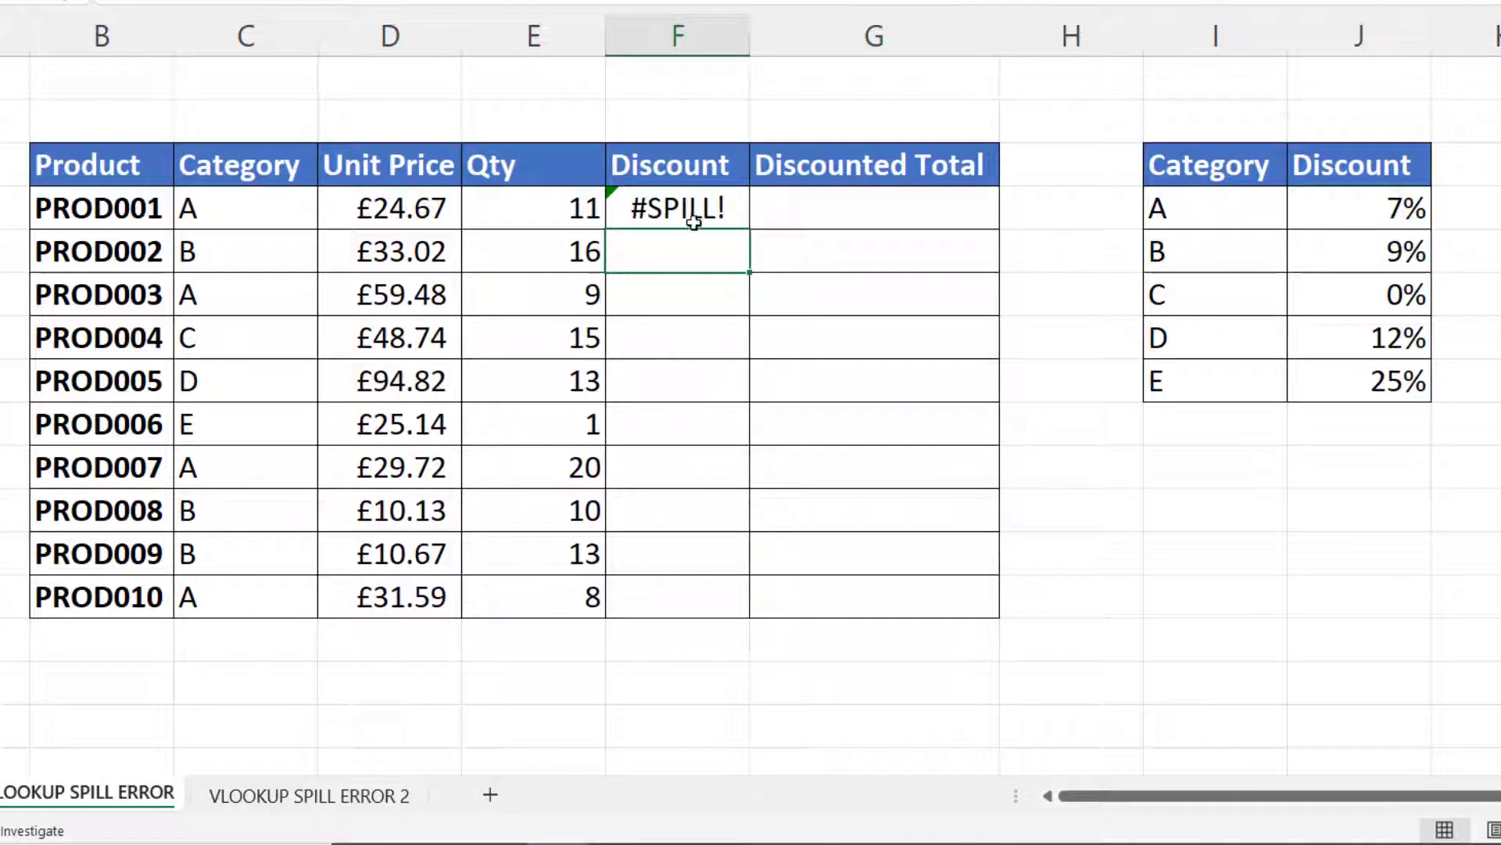
# Insert @ before C:C to fix the Discount #SPILL!, then select the @ to rewrite the formula.
pyautogui.click(668, 207)
pyautogui.doubleClick(665, 207)
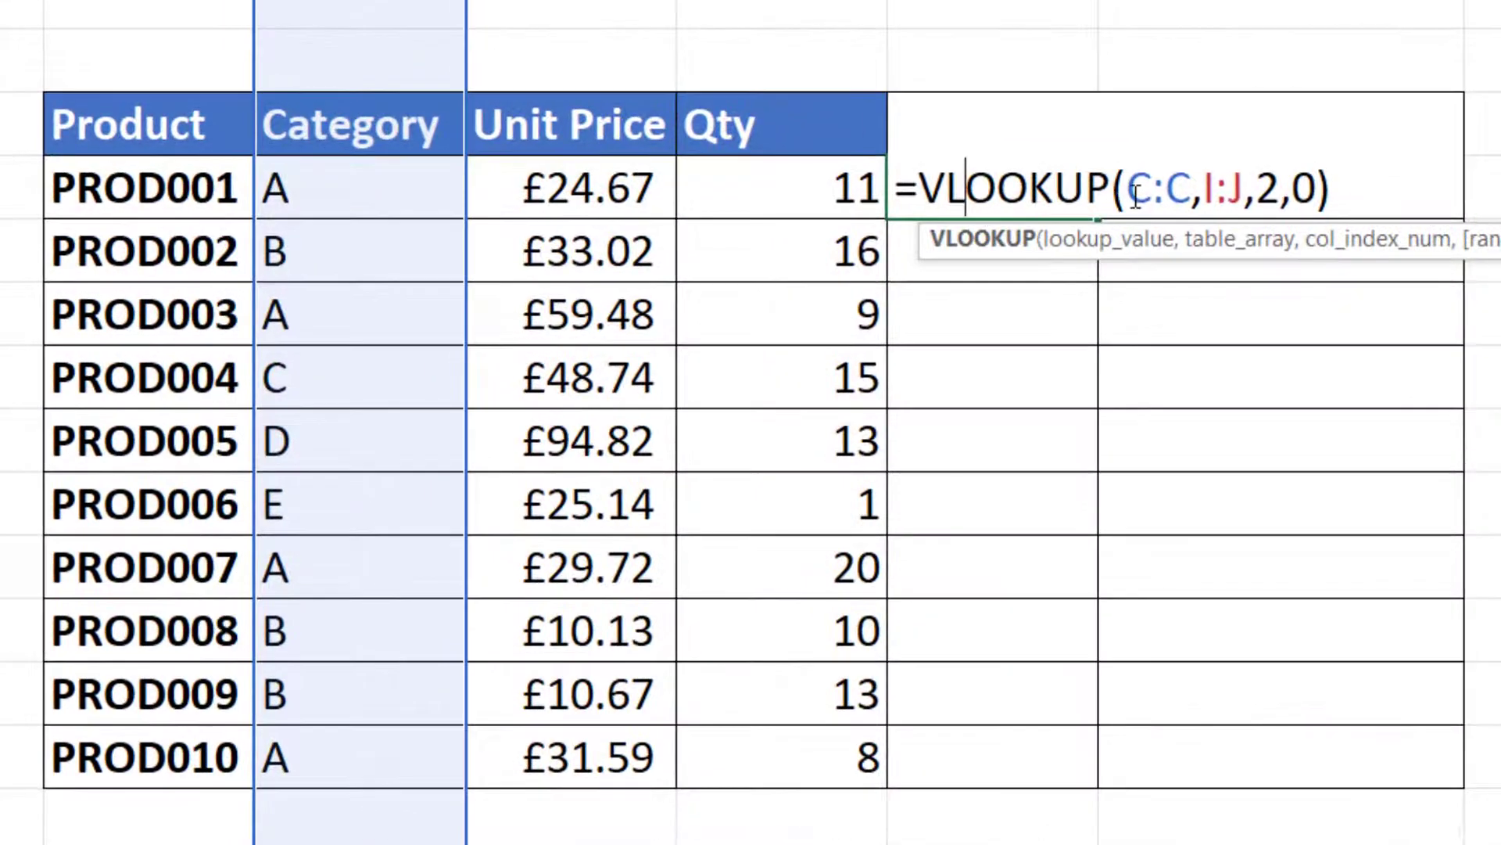
pyautogui.click(1134, 191)
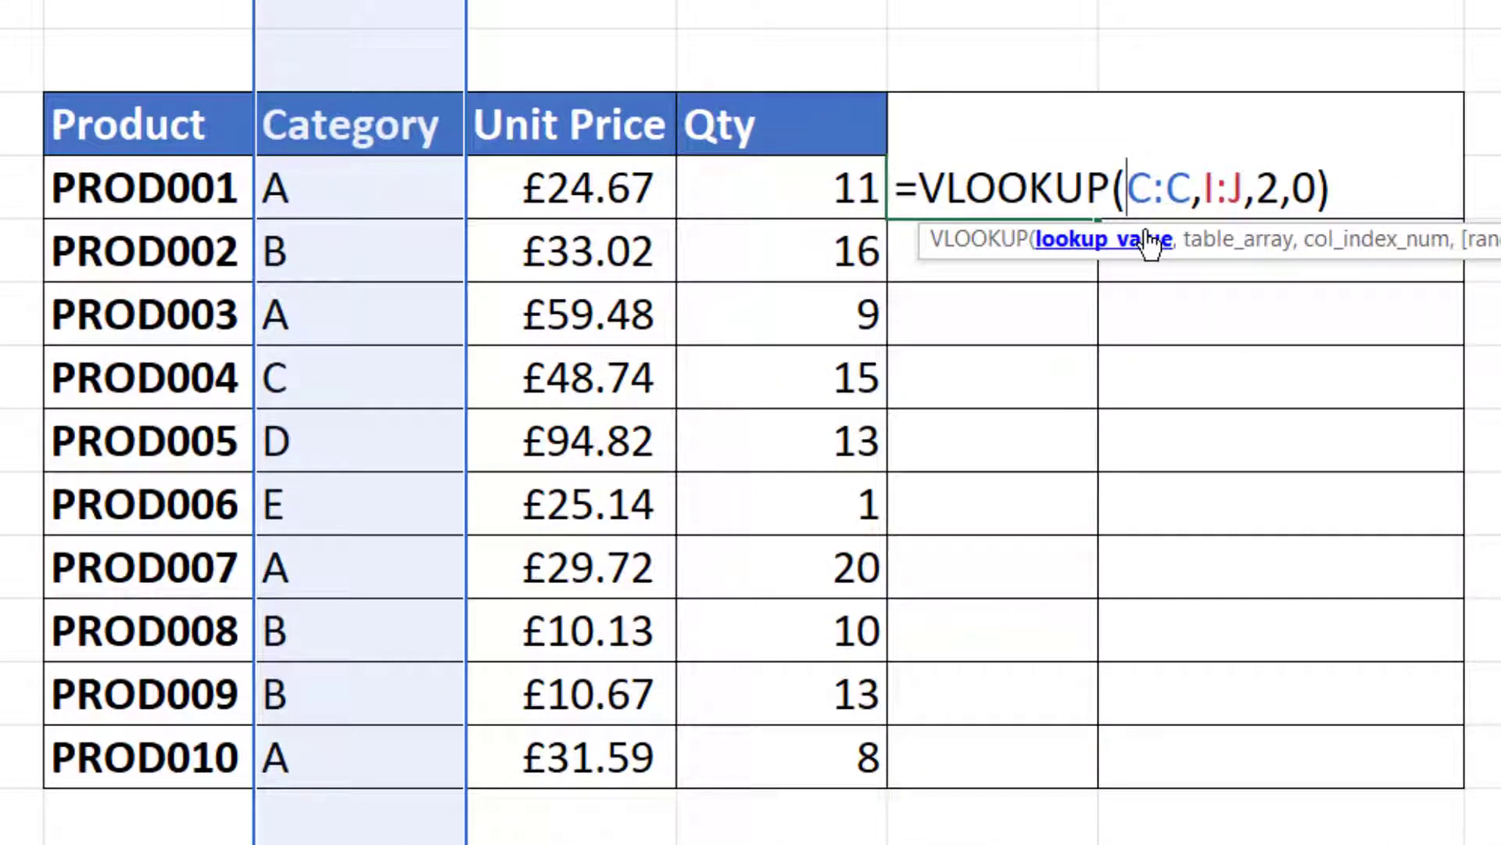
pyautogui.write('@')
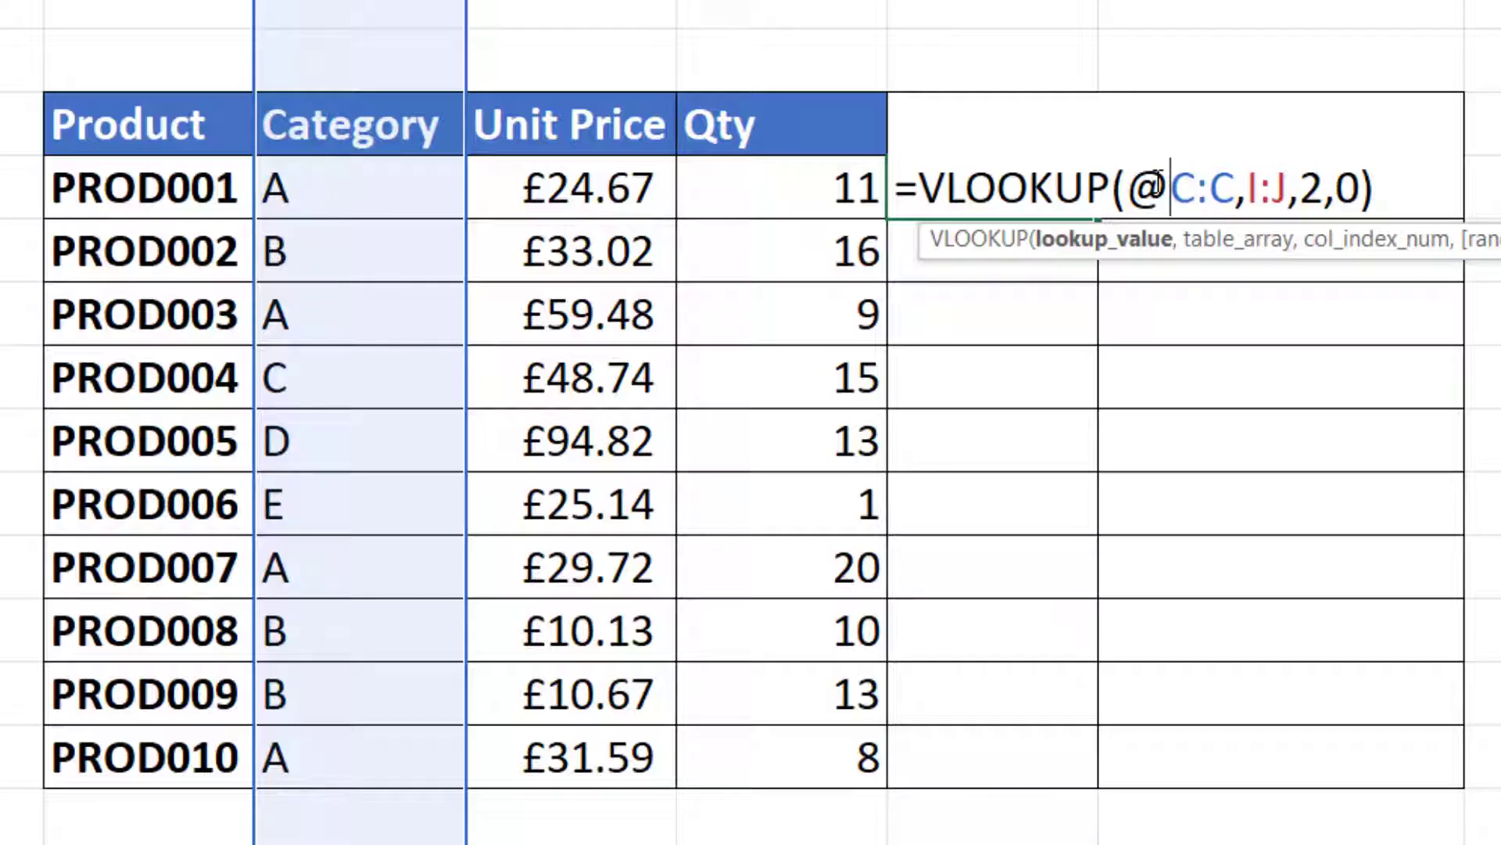
pyautogui.press('Return')
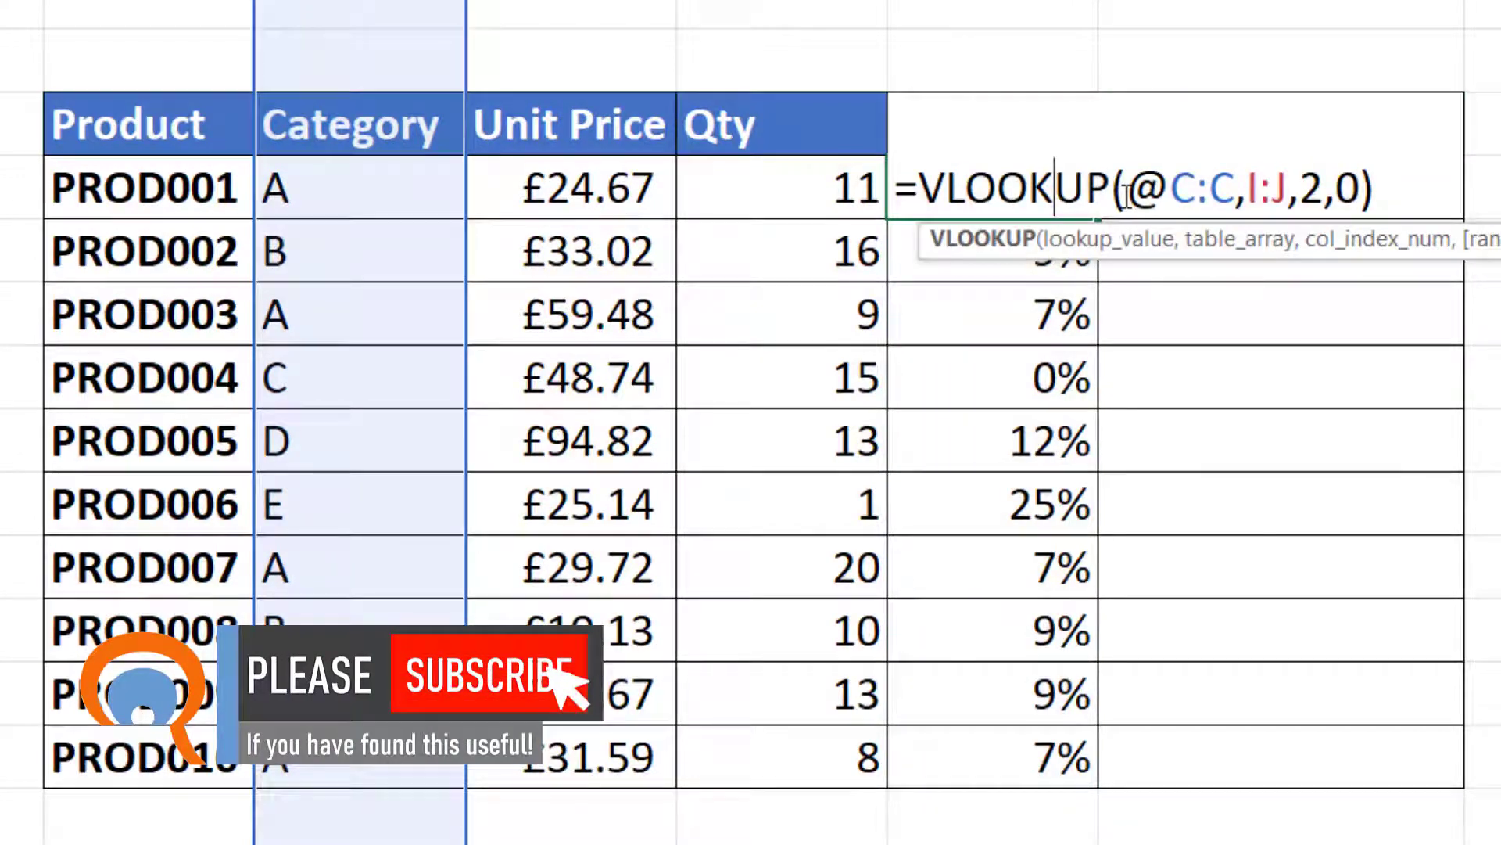
pyautogui.moveTo(1126, 194)
pyautogui.mouseDown()
pyautogui.moveTo(1242, 194)
pyautogui.moveTo(1131, 170)
pyautogui.mouseUp()
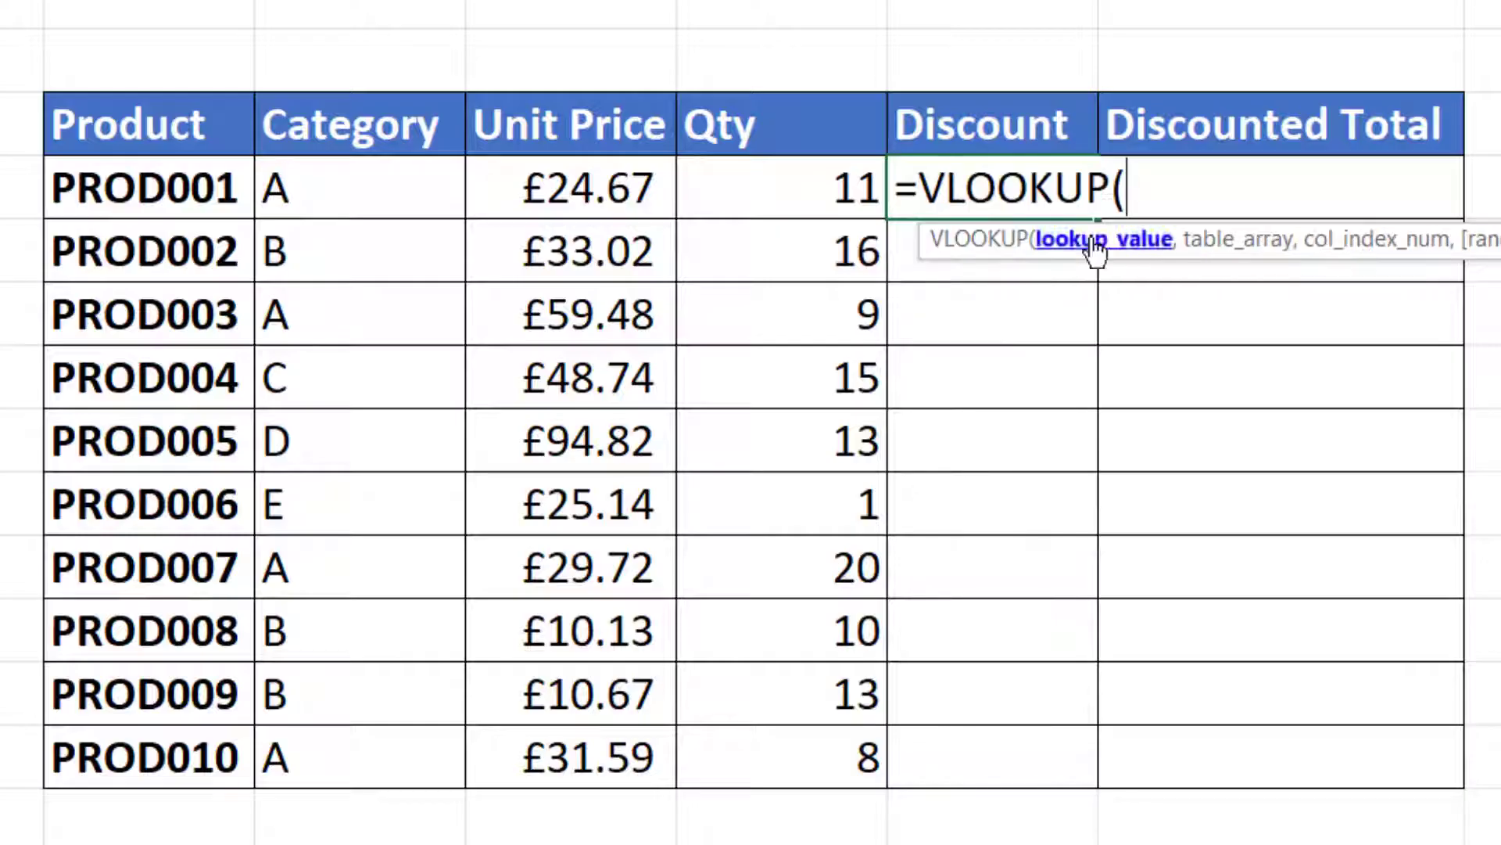
# Complete the Discount formula as =VLOOKUP(C4:C13,I:J,2,0).
pyautogui.moveTo(329, 183); pyautogui.dragTo(343, 735)
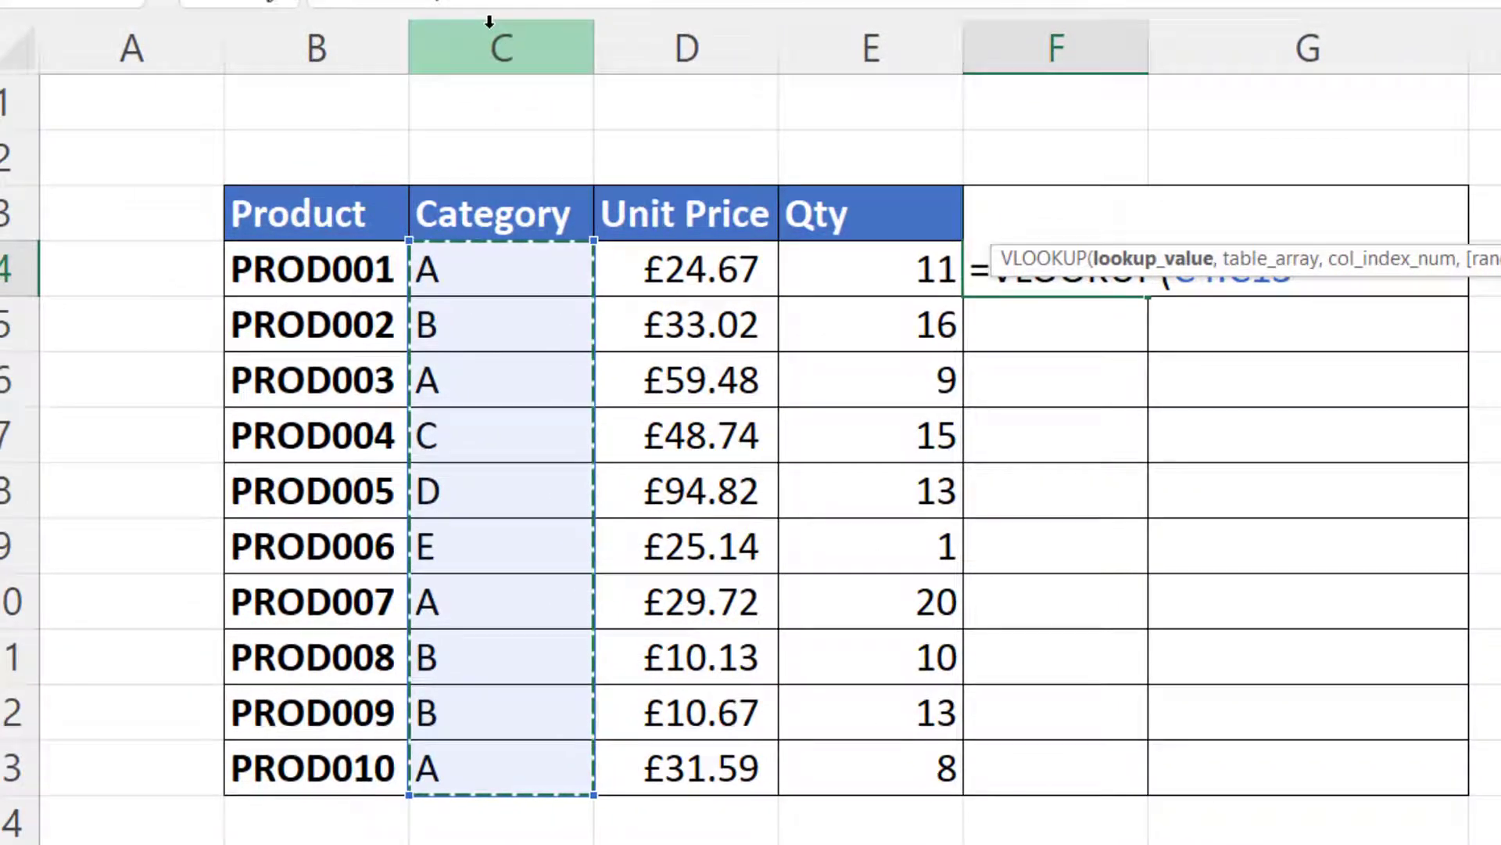
pyautogui.write(',')
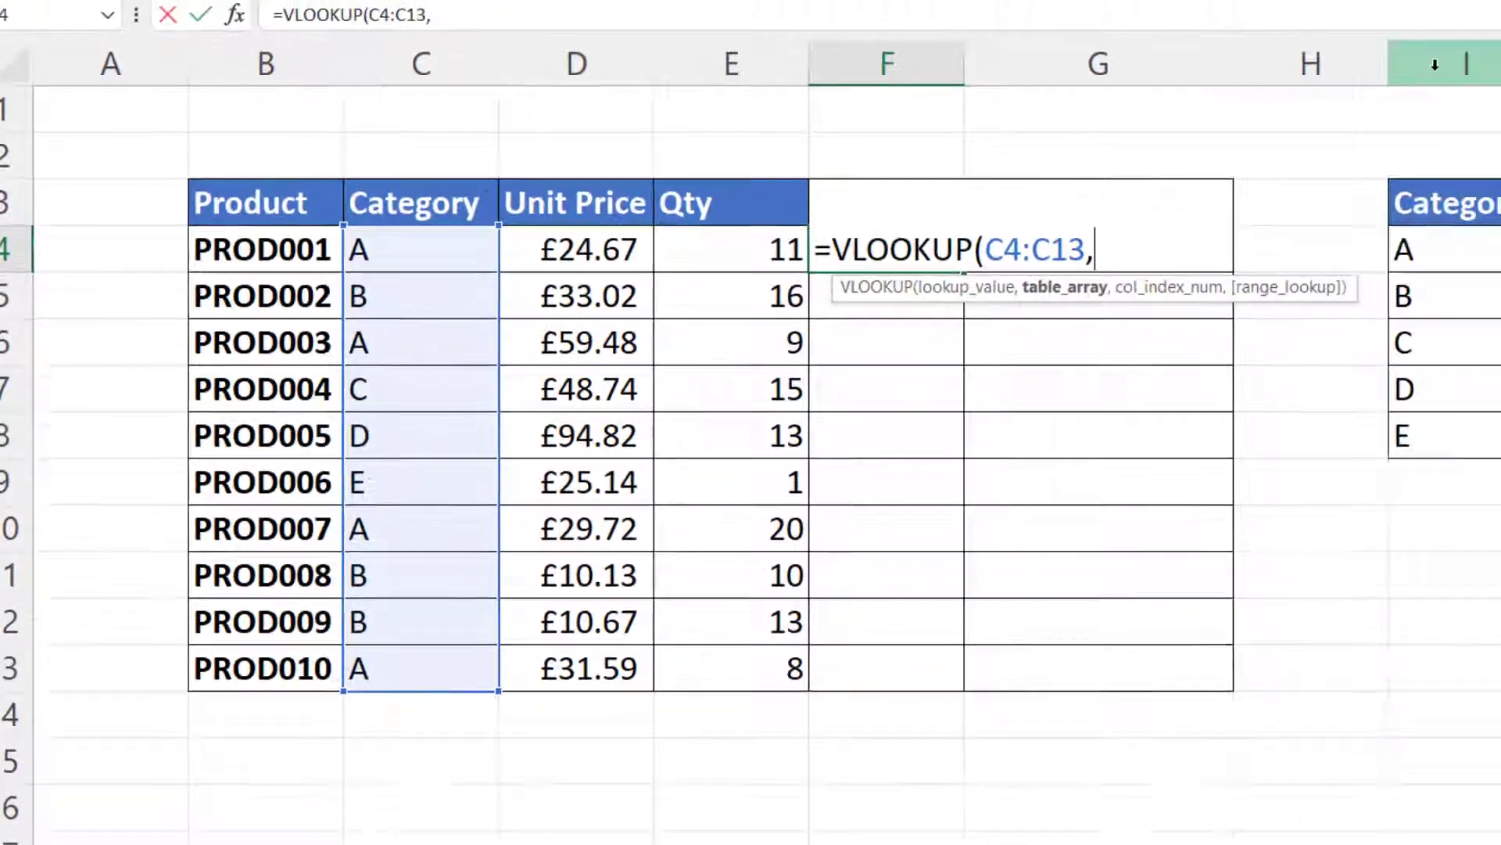
pyautogui.moveTo(1435, 65); pyautogui.dragTo(1384, 73)
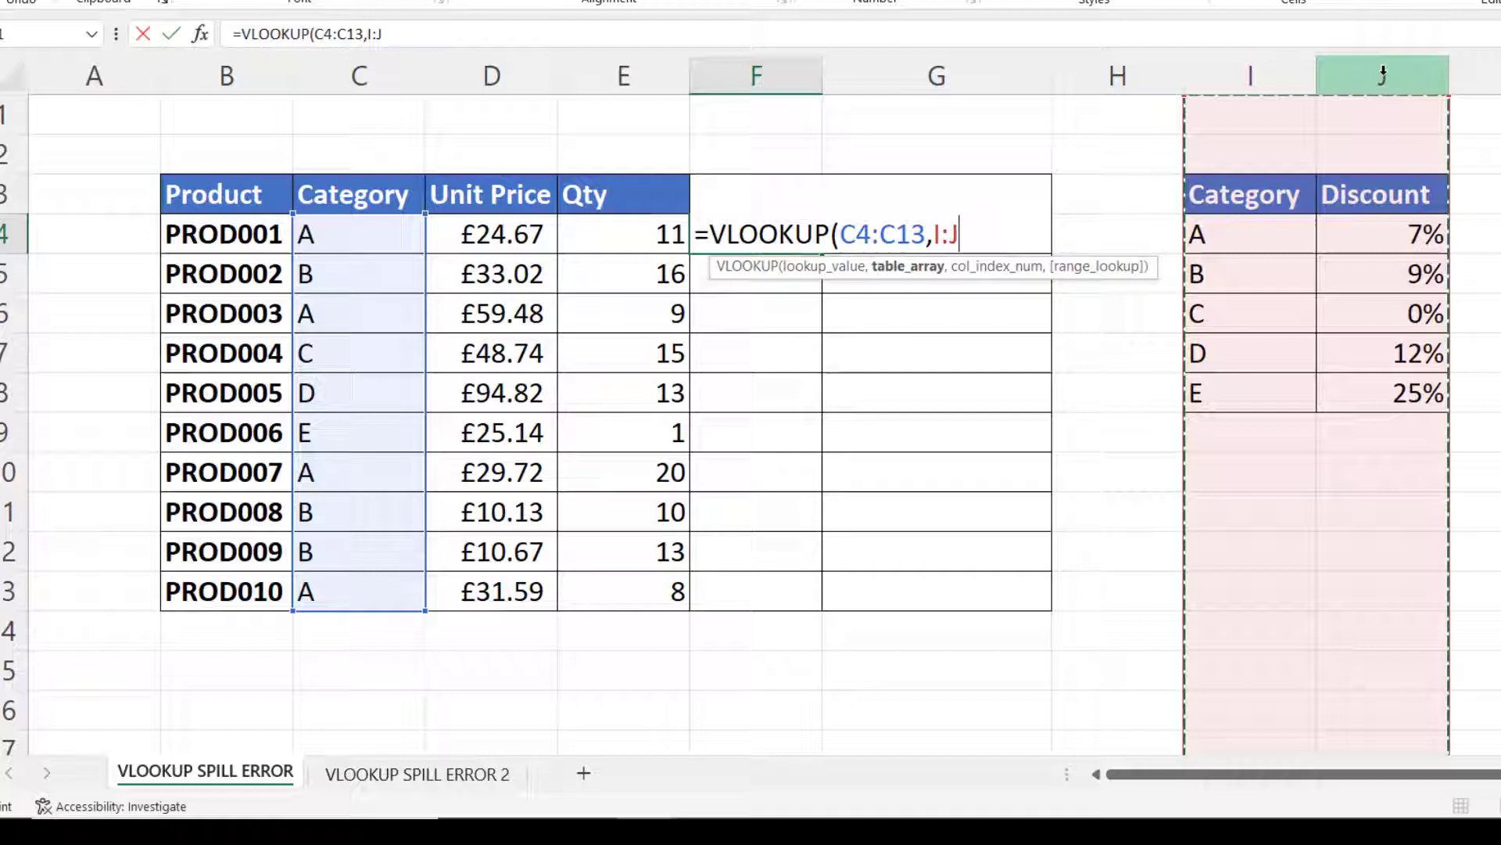
pyautogui.write(',2')
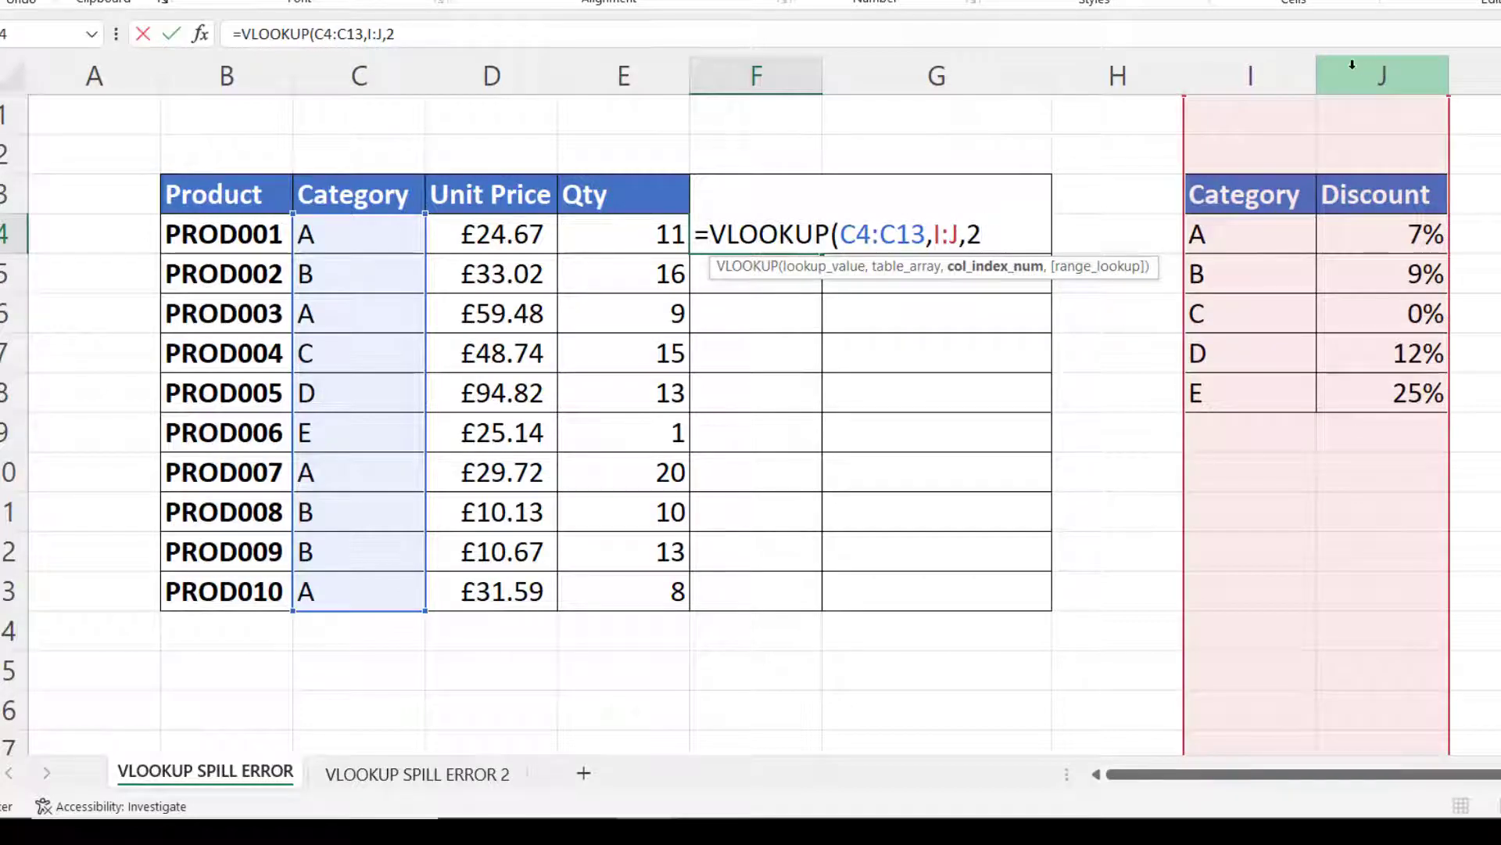
pyautogui.write(',0)')
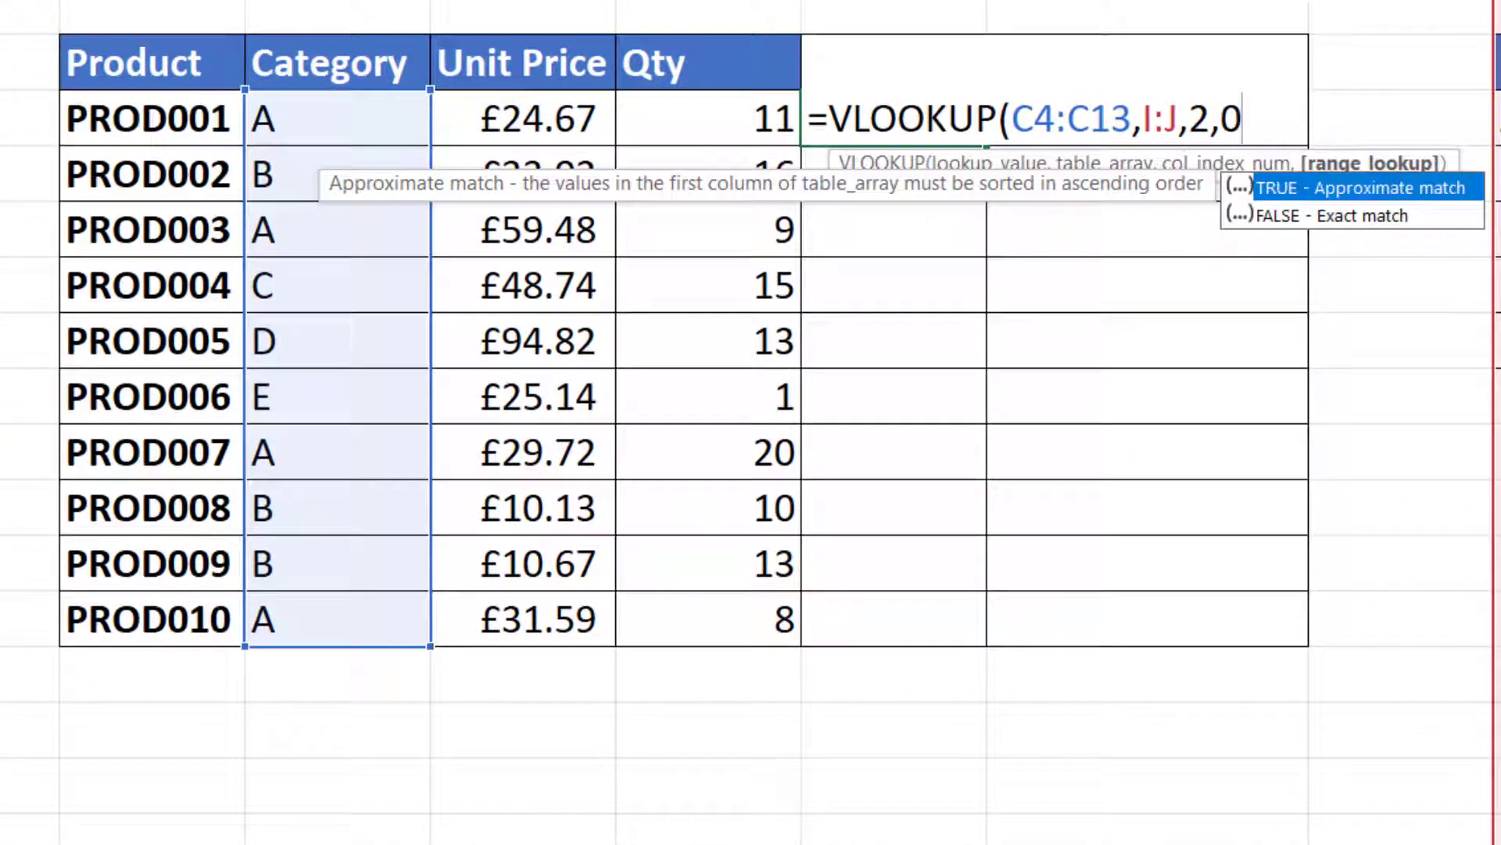
pyautogui.press('Return')
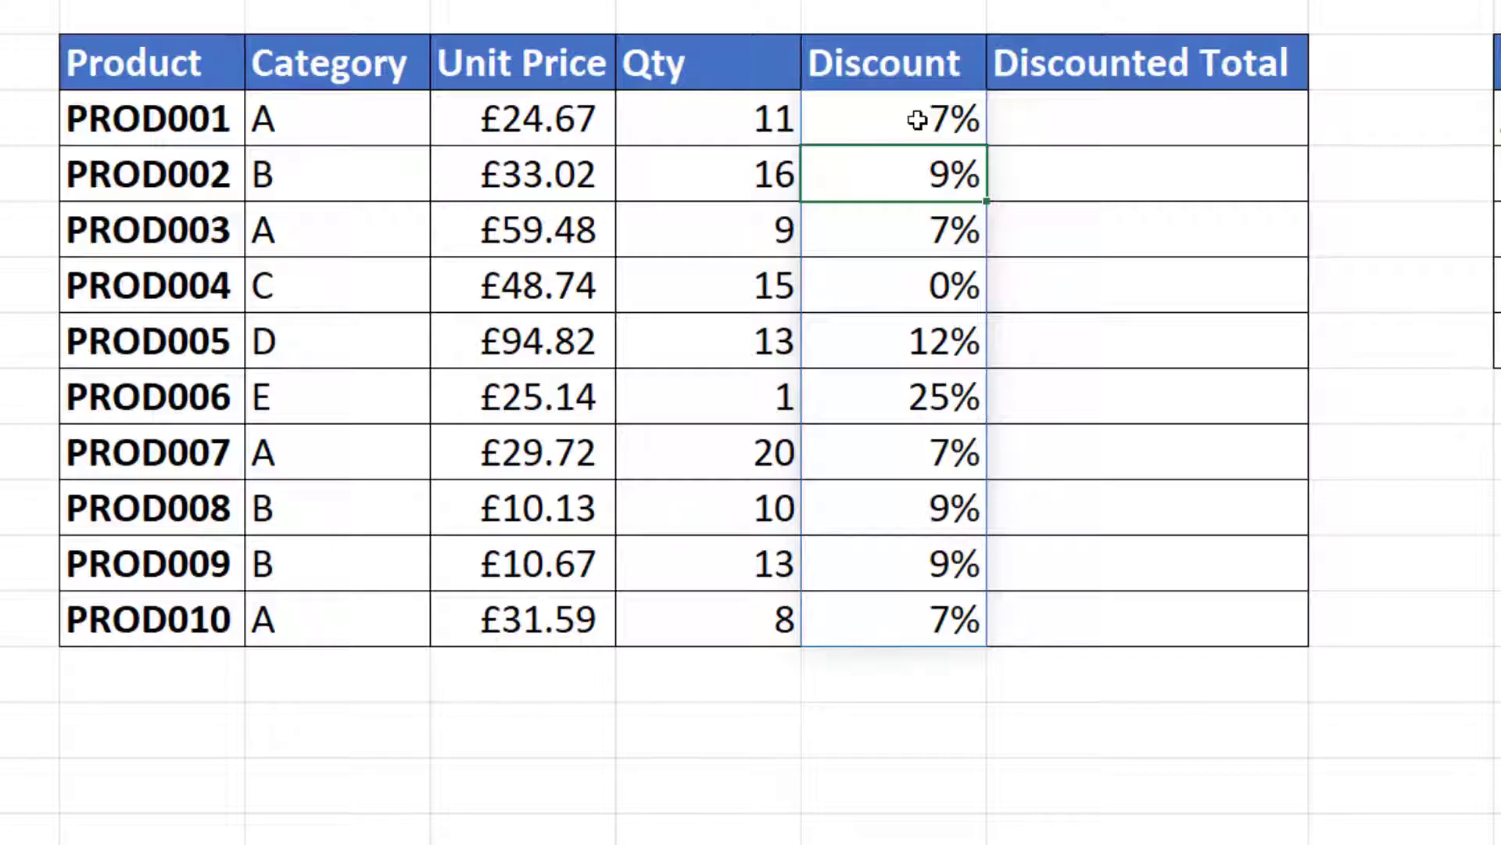
# Change the lookup value to C4 and fill =VLOOKUP(C4,I:J,2,0) down to PROD010.
pyautogui.doubleClick(917, 120)
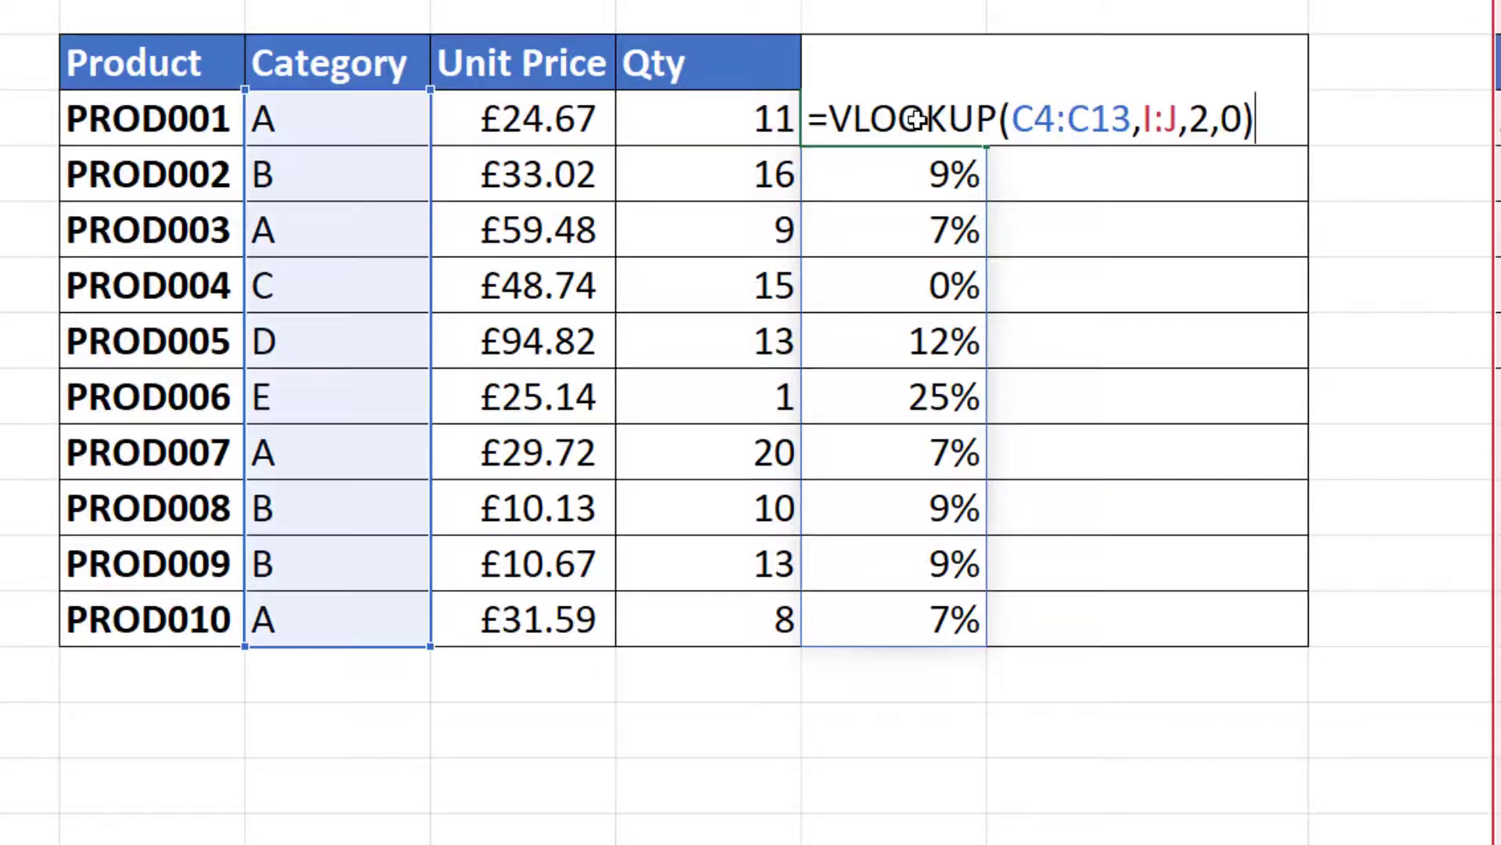
pyautogui.click(1127, 121)
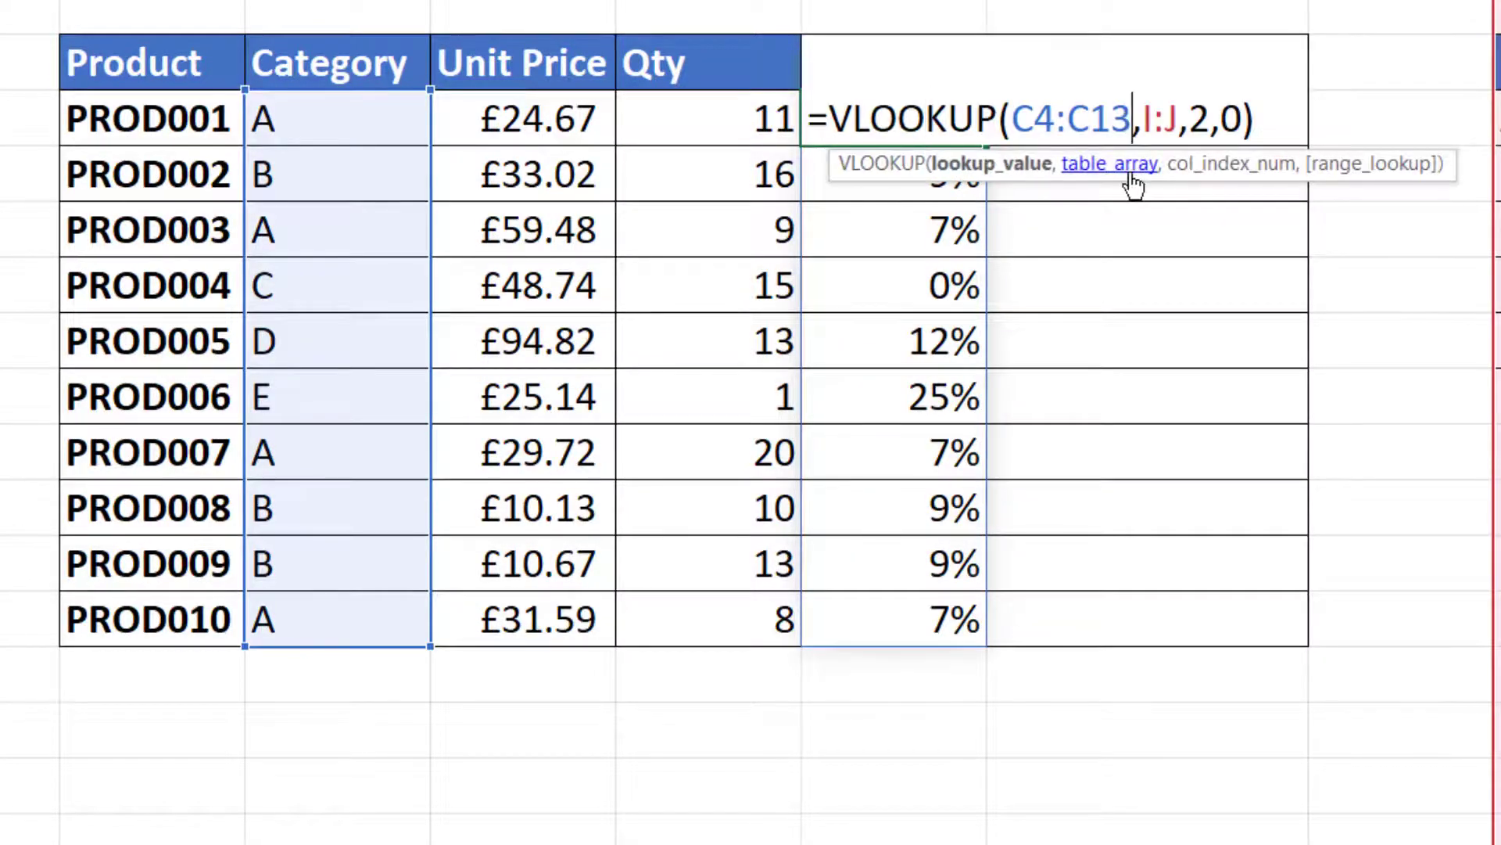
pyautogui.press('BackSpace')
pyautogui.press('BackSpace')
pyautogui.press('BackSpace')
pyautogui.press('BackSpace')
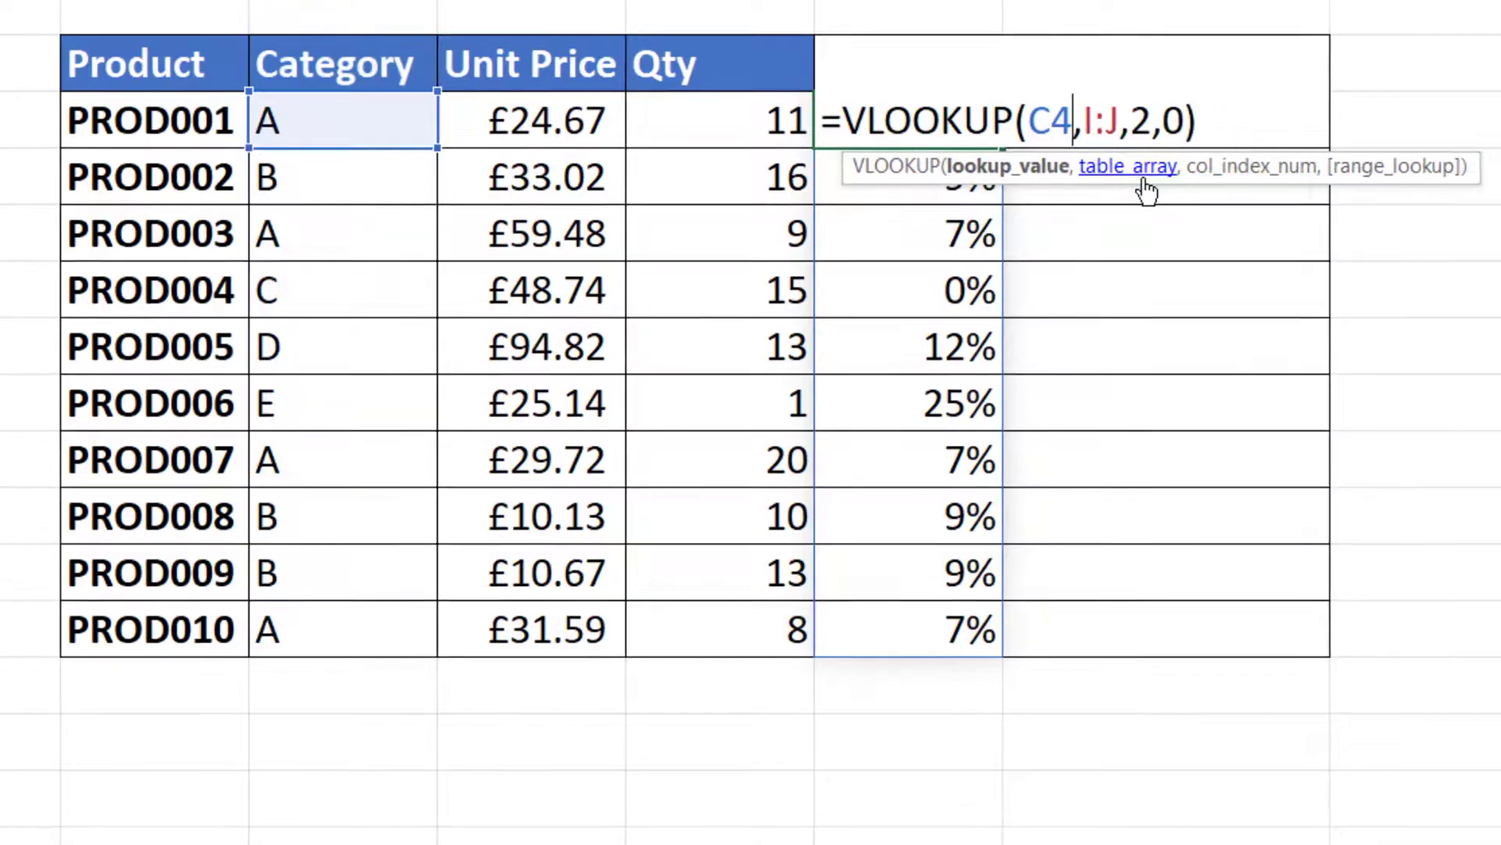
pyautogui.press('BackSpace')
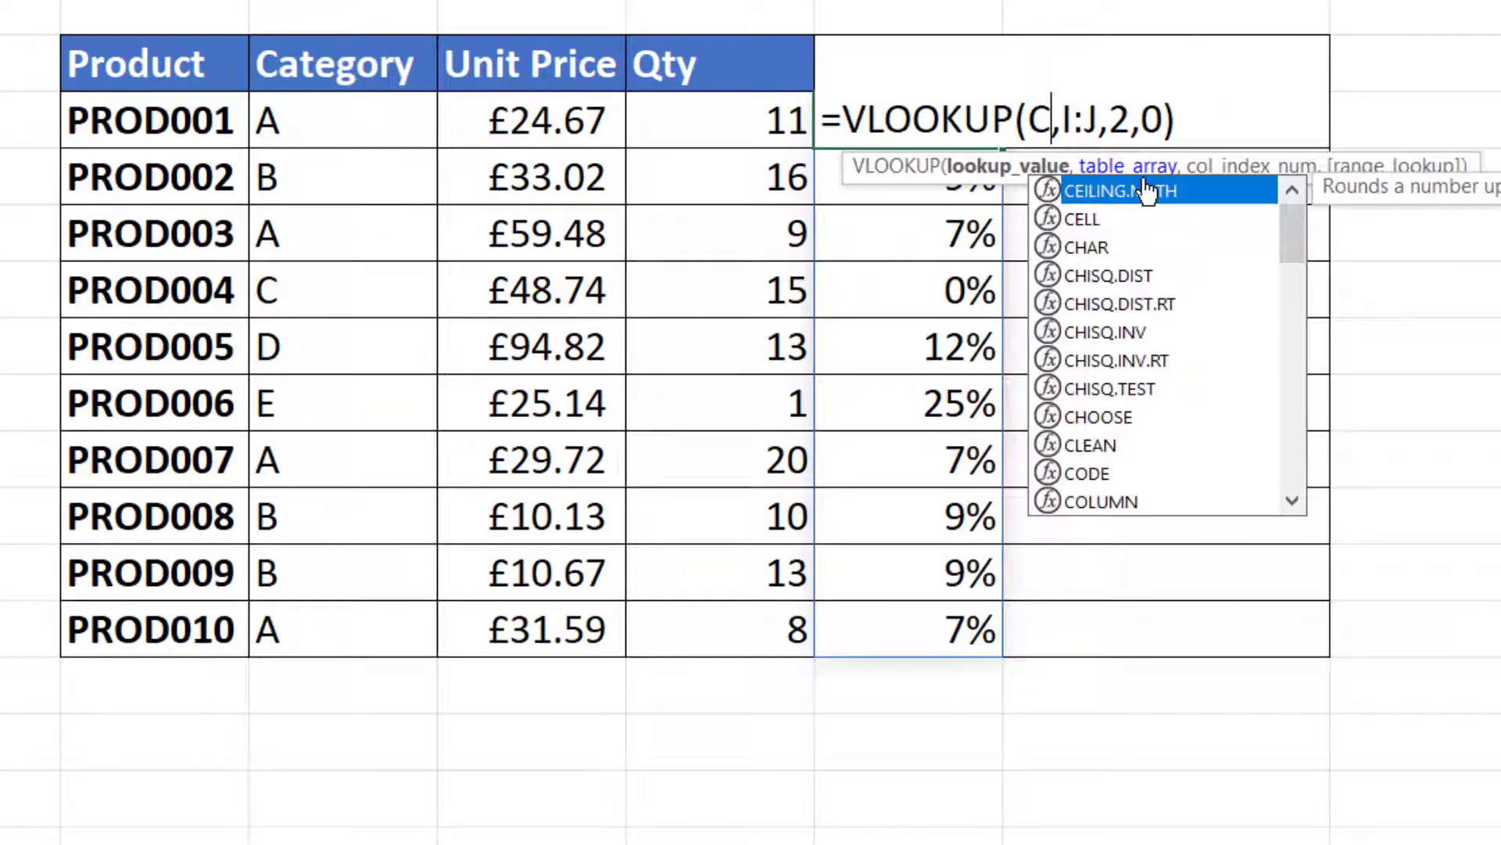
pyautogui.write('4')
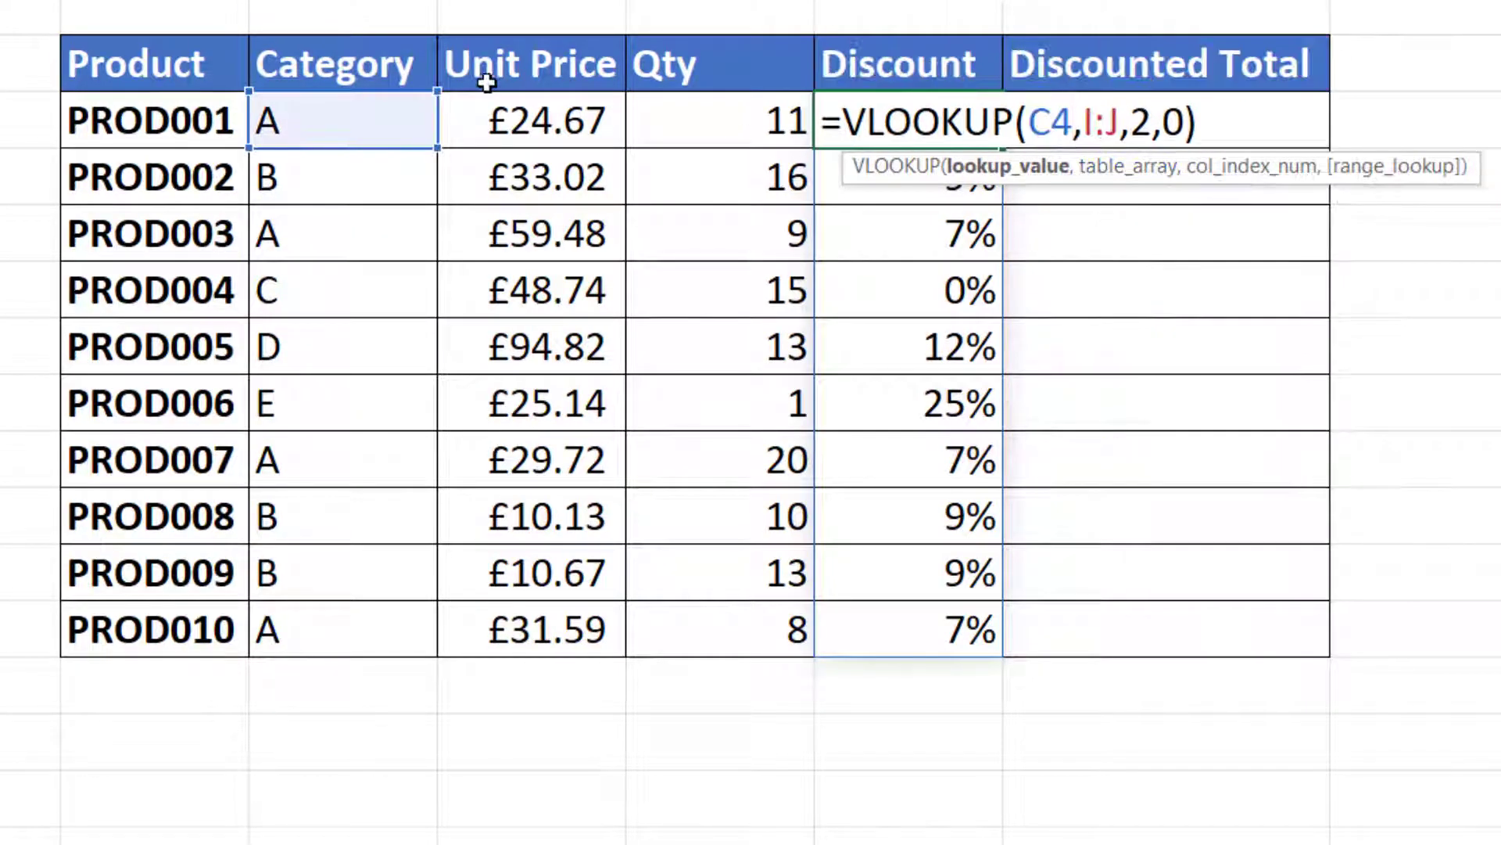
pyautogui.press('Return')
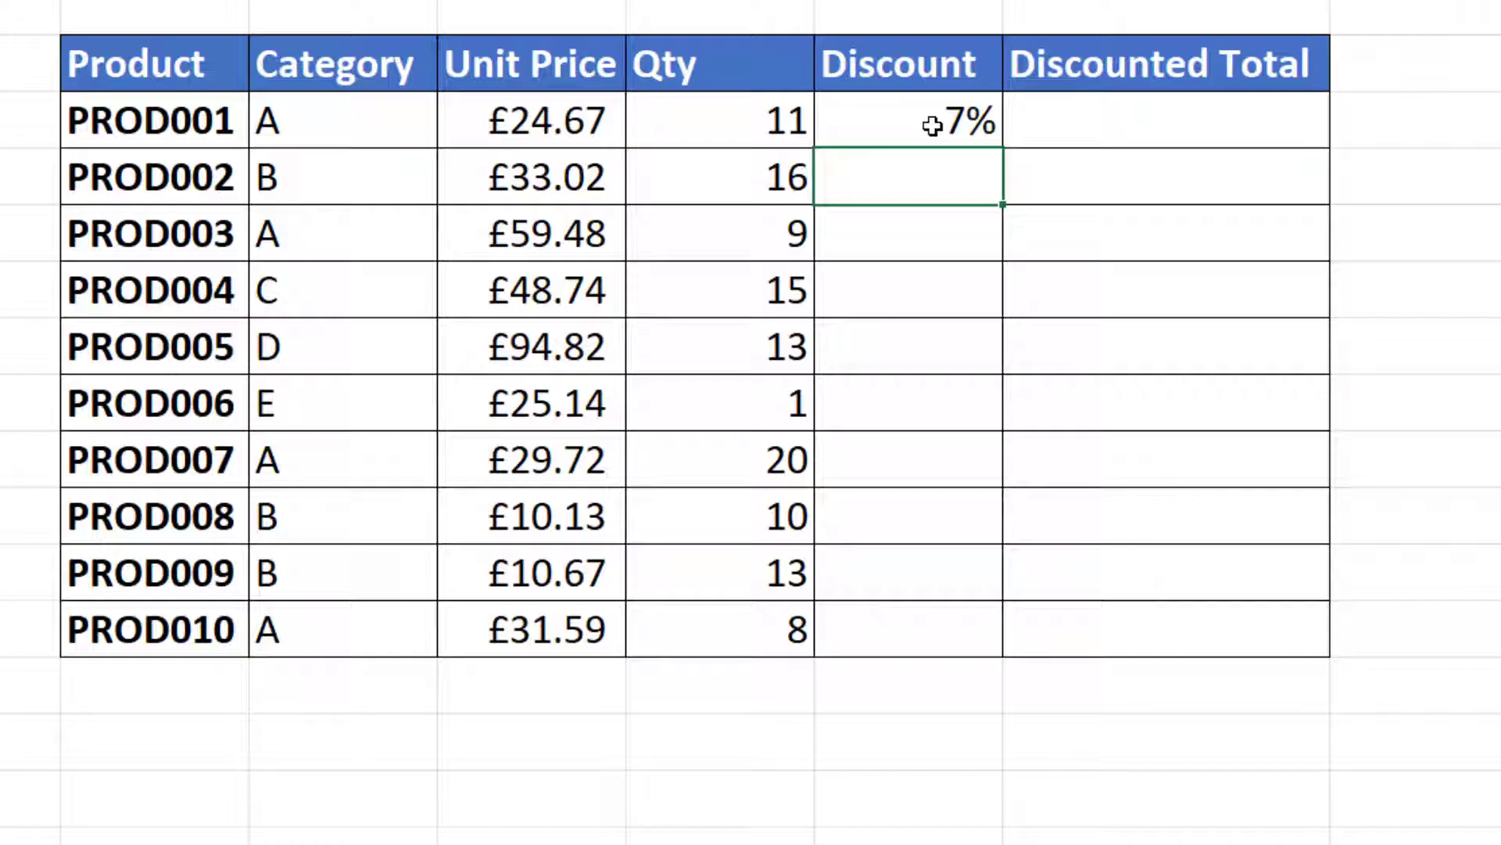
pyautogui.click(948, 124)
pyautogui.moveTo(1002, 173); pyautogui.dragTo(999, 643)
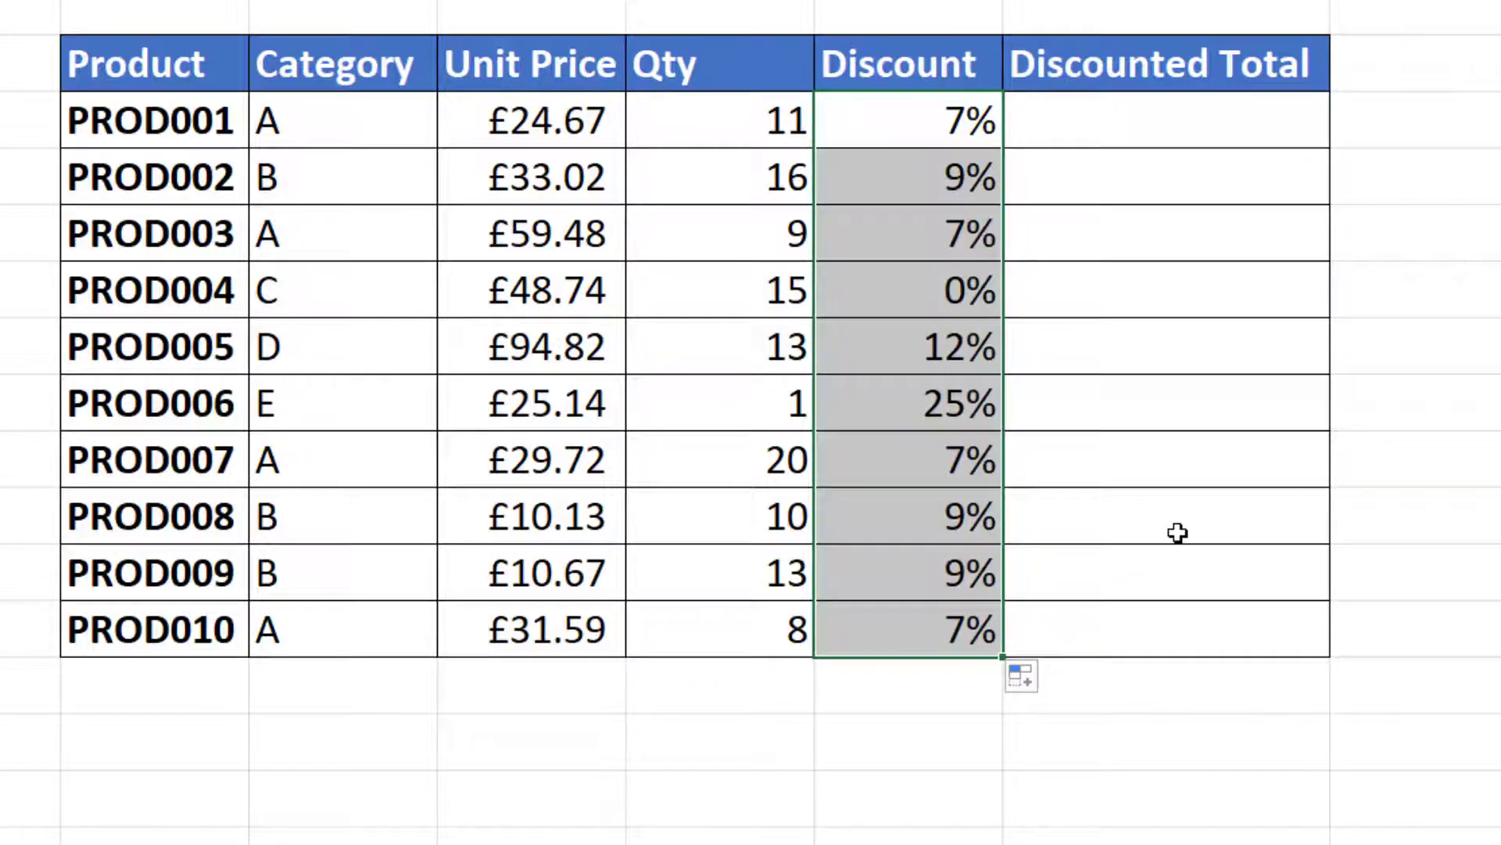
# Enter =D4*E4*(1-F4) as the first Discounted Total.
pyautogui.click(1103, 121)
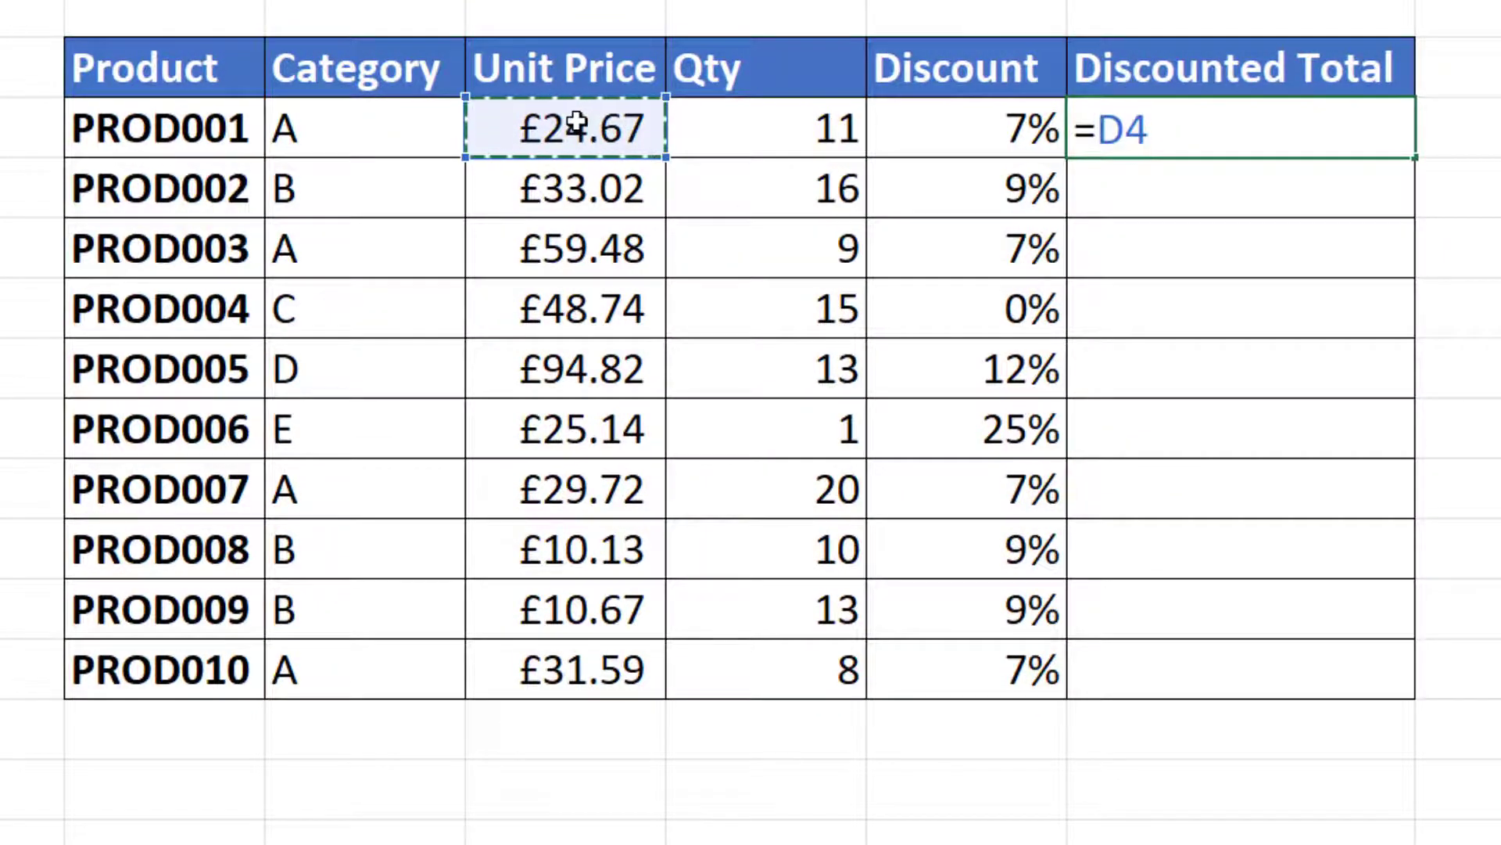
pyautogui.write('*')
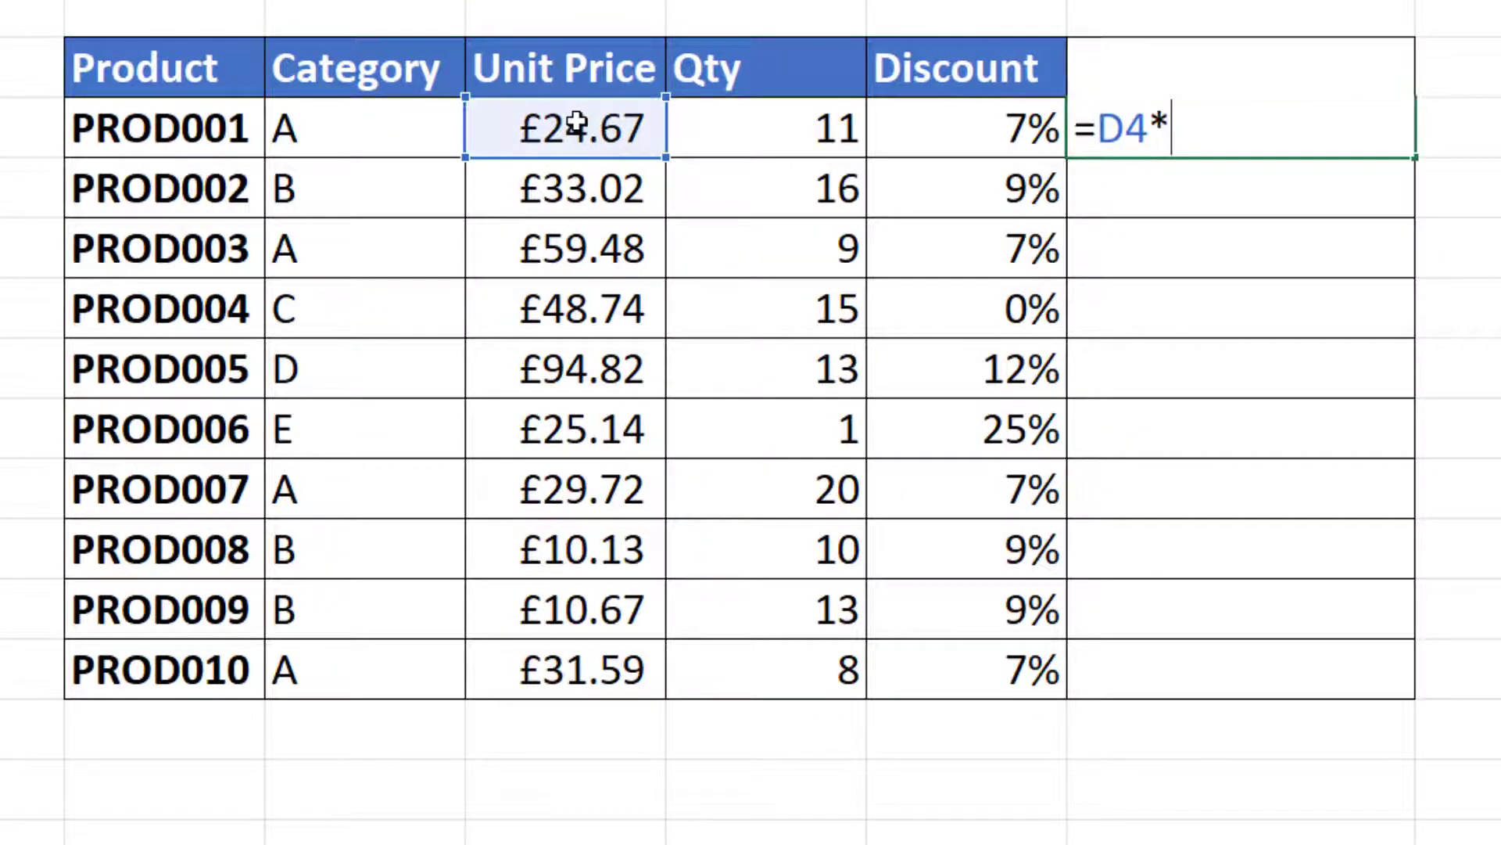
pyautogui.click(765, 127)
pyautogui.write('*(')
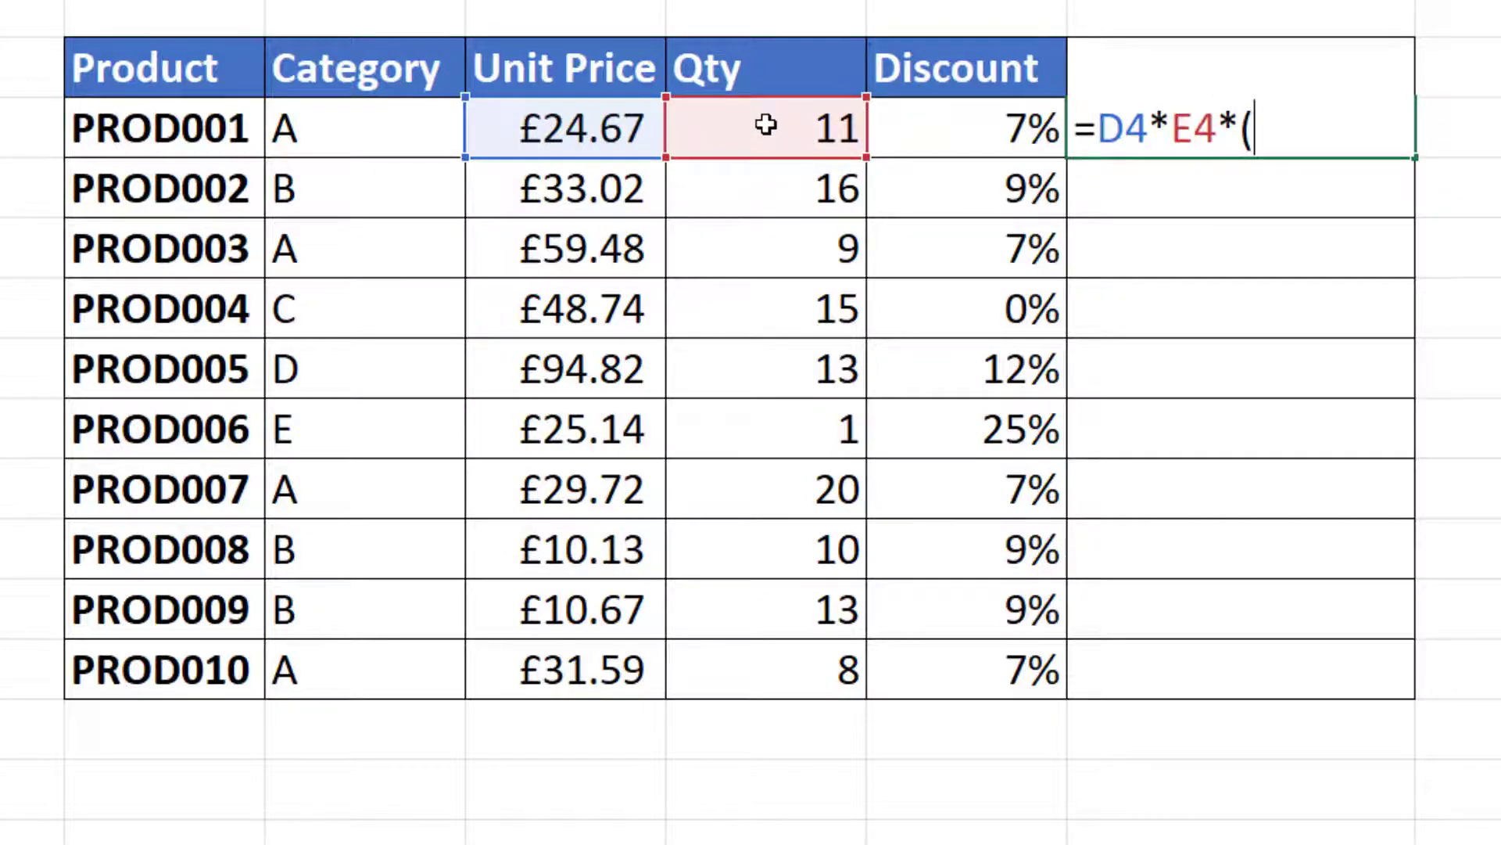
pyautogui.write('1-')
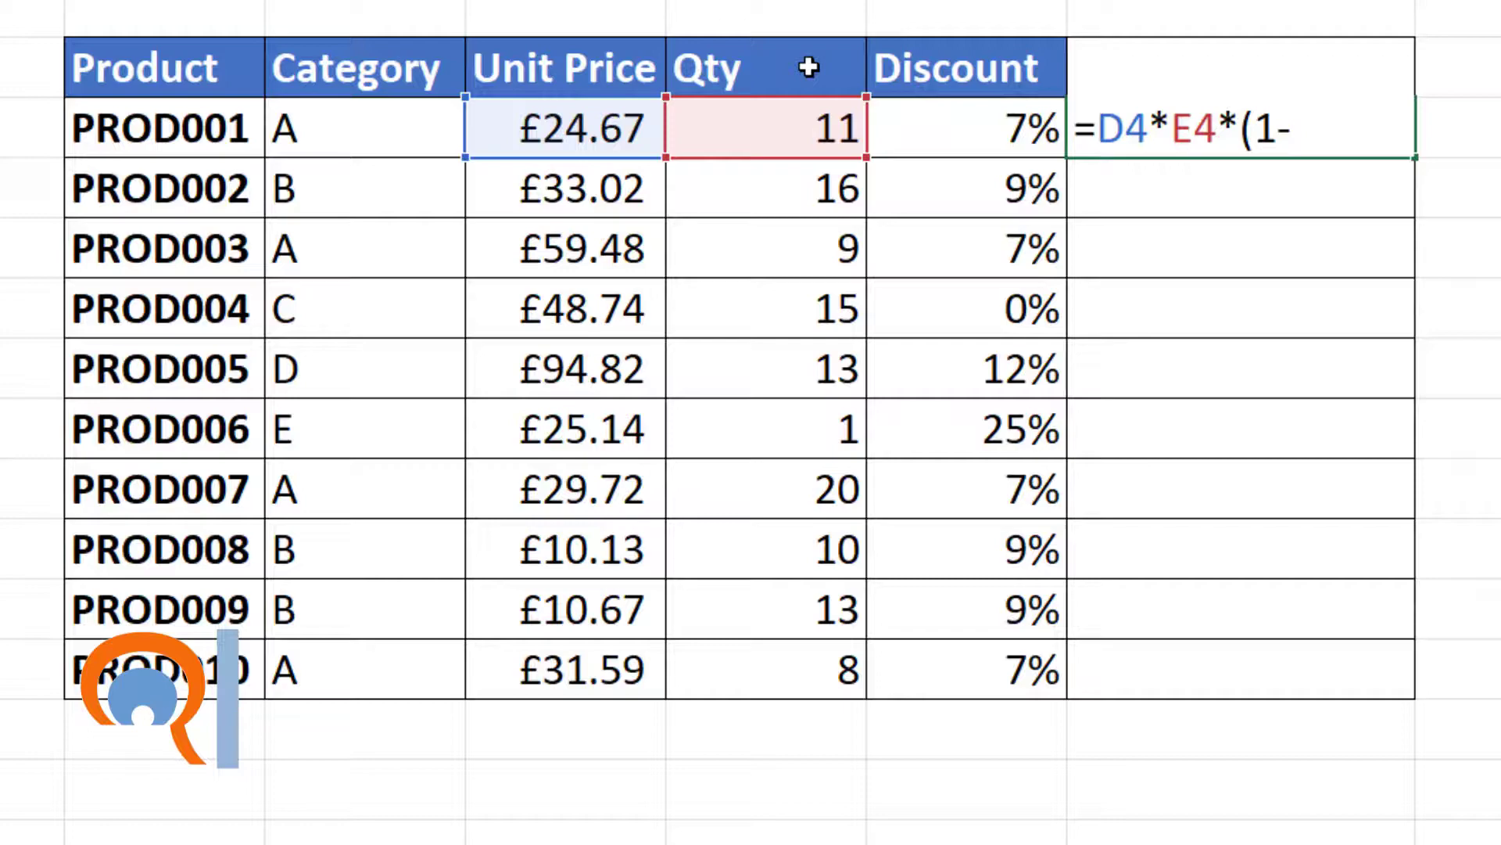
pyautogui.click(983, 133)
pyautogui.write(')')
pyautogui.hotkey('ctrl', 'Return')
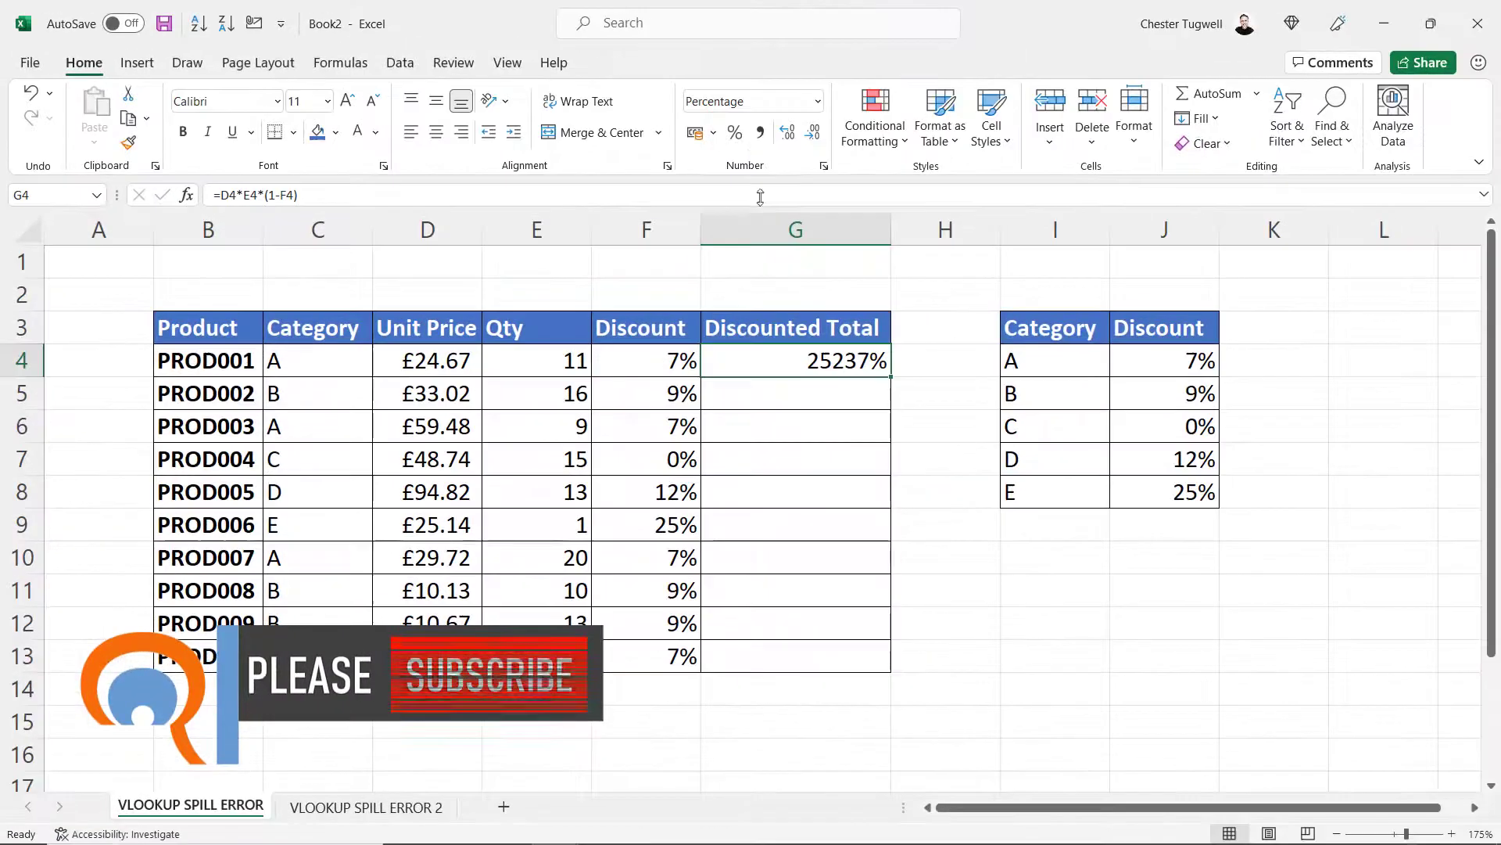
# Format the Discounted Total as Currency and fill it down to G13 (£252.37 to £235.03).
pyautogui.click(817, 100)
pyautogui.click(751, 231)
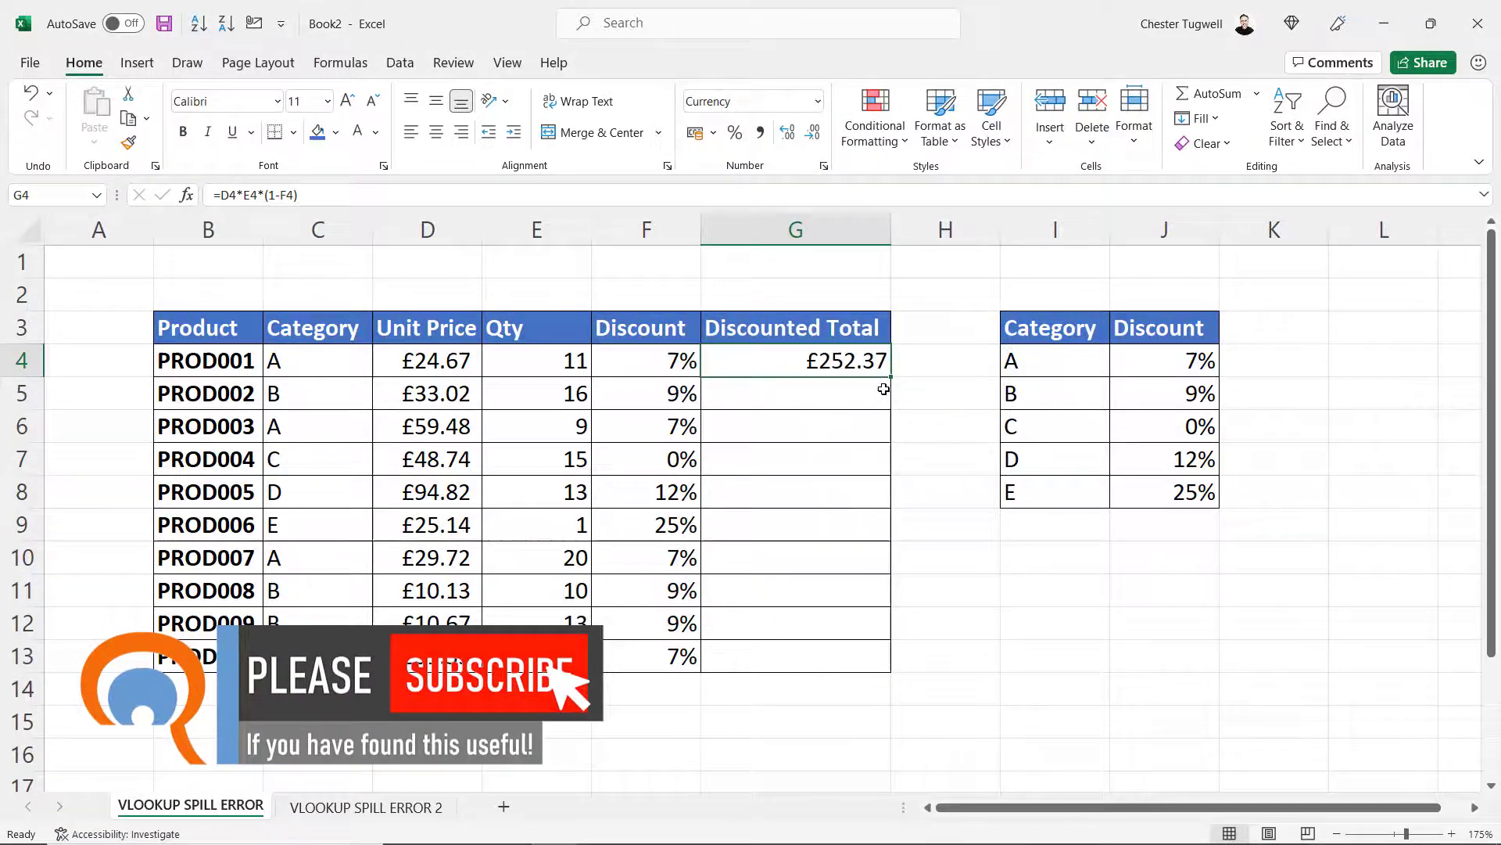
pyautogui.doubleClick(891, 377)
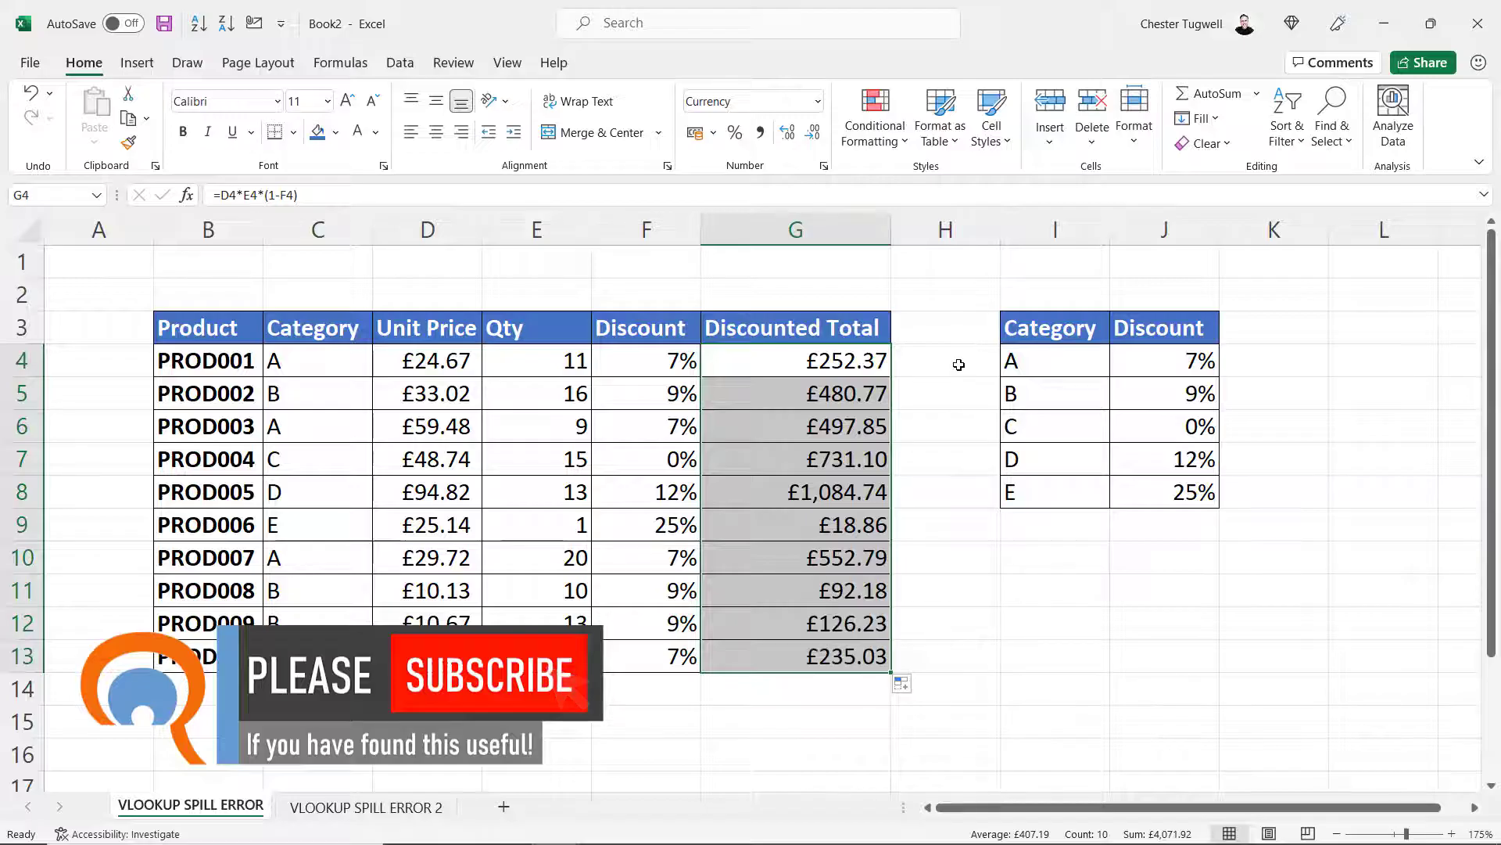